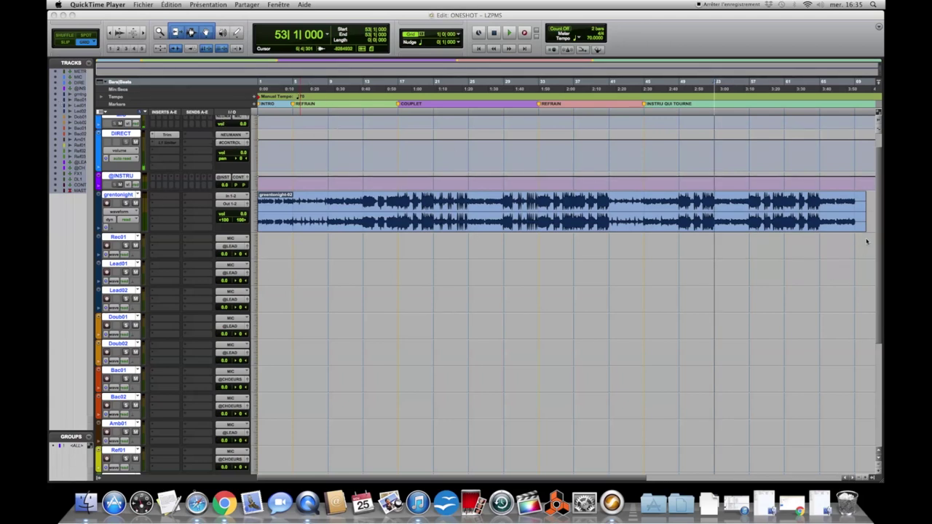
# Step: Trim the end of the instrumental clip on the greentonight track back to bar 70
pyautogui.moveTo(878, 230); pyautogui.dragTo(870, 180)
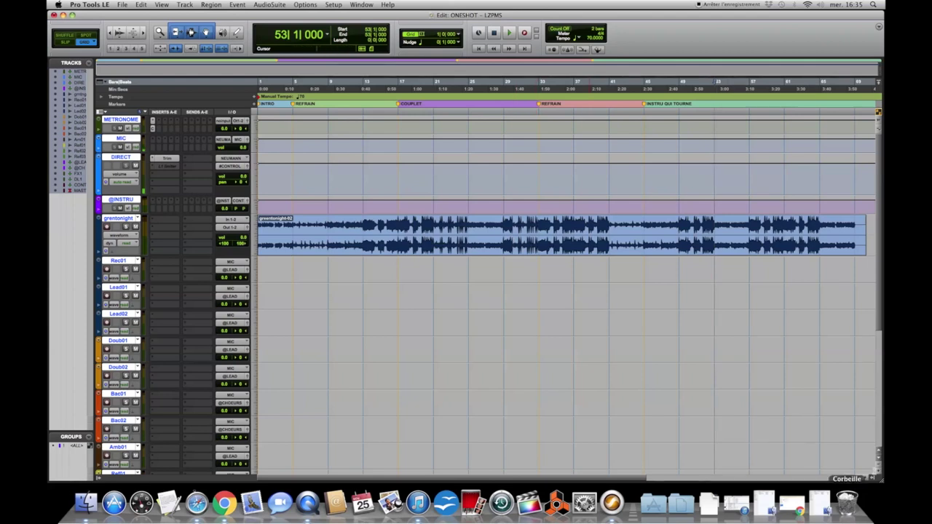
pyautogui.click(856, 479)
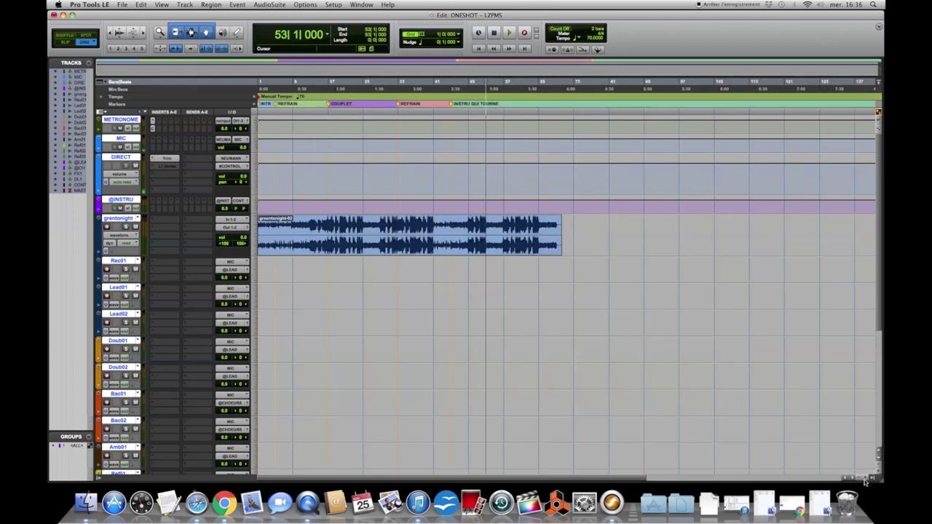
pyautogui.click(864, 480)
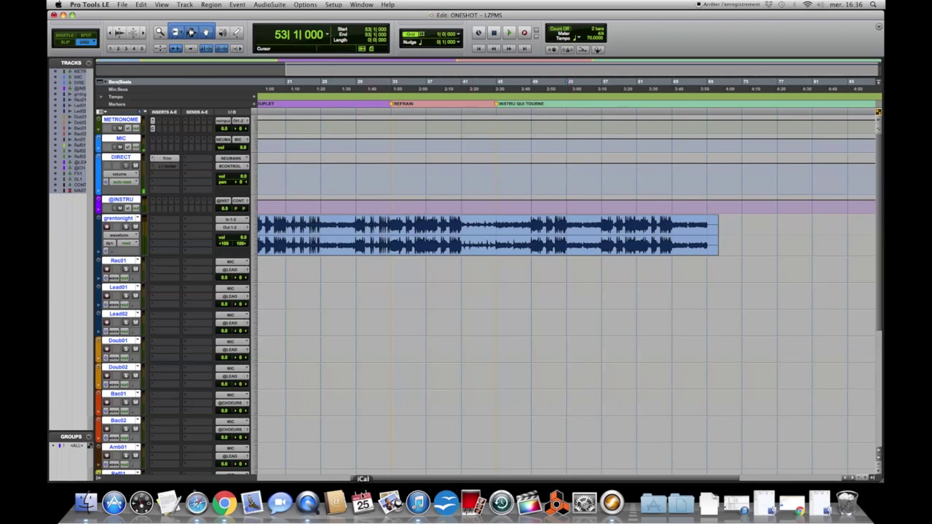
pyautogui.moveTo(373, 478); pyautogui.dragTo(272, 478)
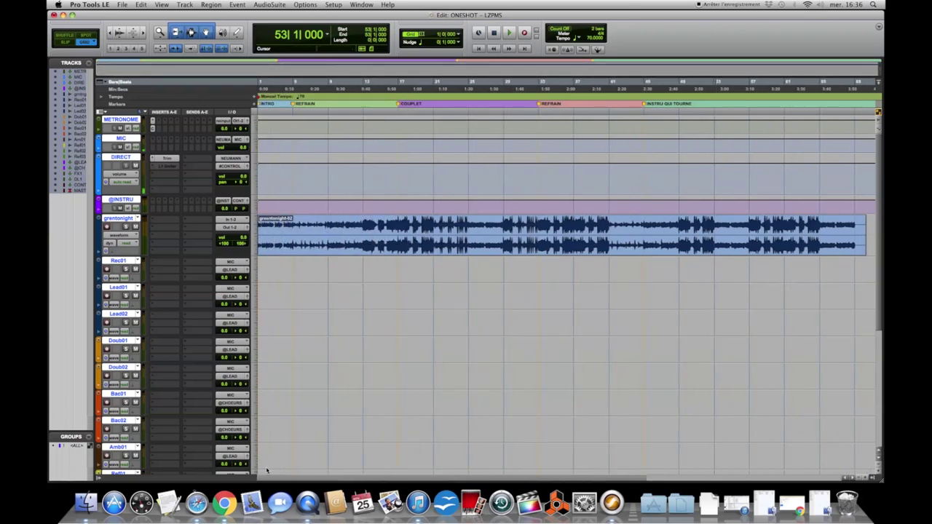
pyautogui.scroll(-5, 327, 335)
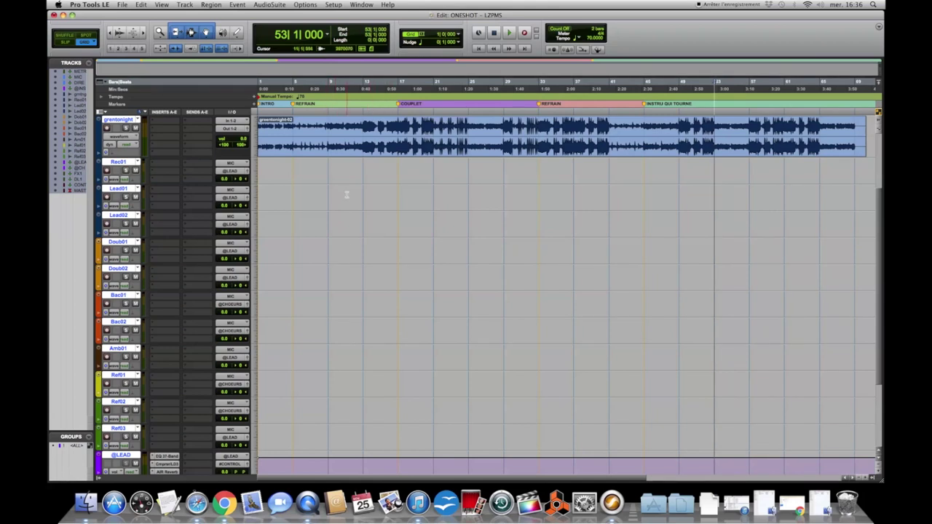
pyautogui.scroll(1, 346, 194)
pyautogui.scroll(1, 347, 194)
pyautogui.scroll(-2, 346, 193)
pyautogui.click(862, 132)
pyautogui.moveTo(862, 132); pyautogui.dragTo(860, 133)
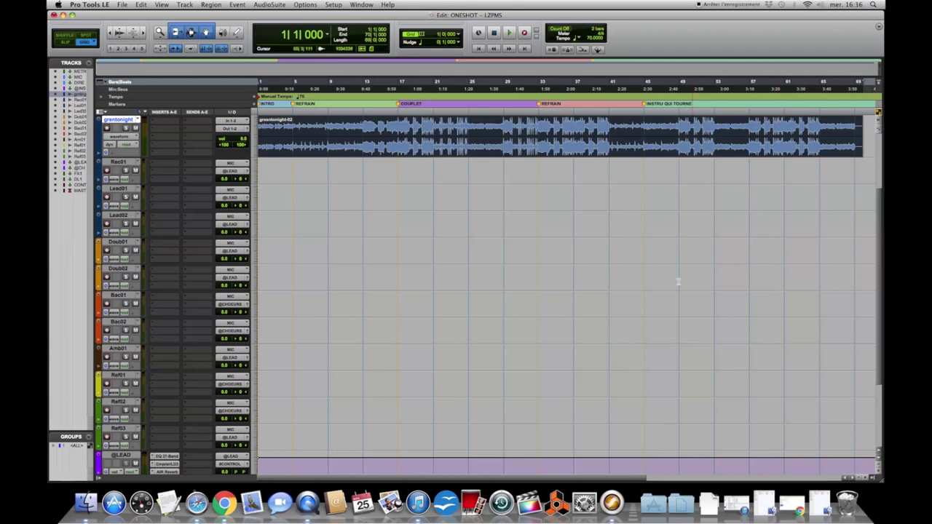
# Step: Play the instrumental from bar 23 to listen to it against the session tempo, and stop playback
pyautogui.click(859, 481)
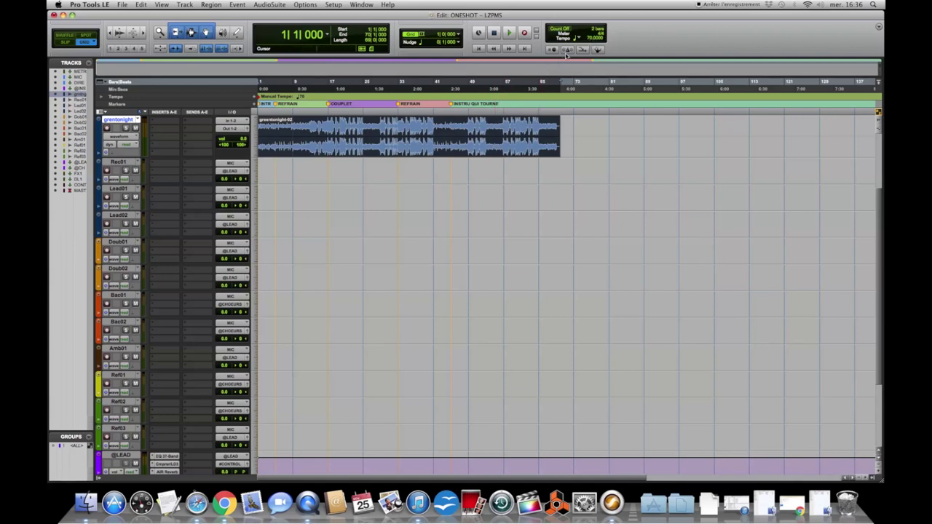
pyautogui.click(356, 86)
pyautogui.press('space')
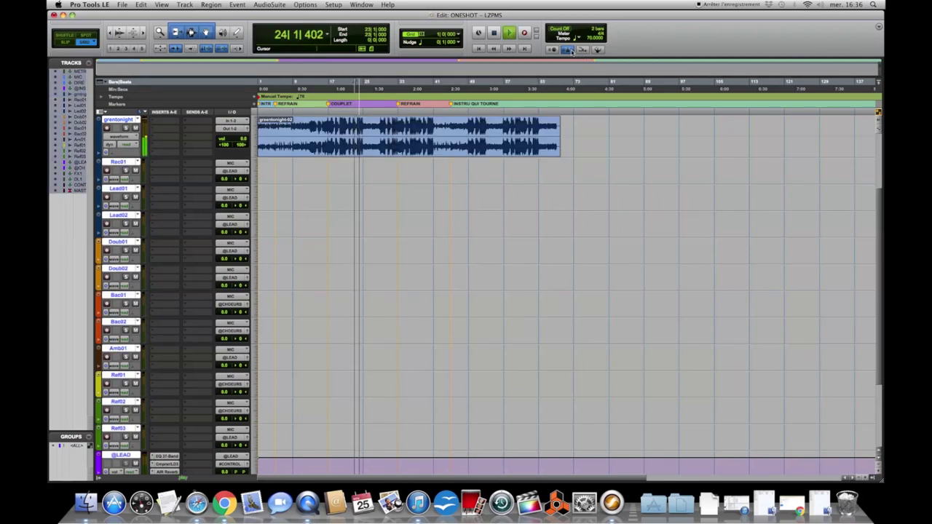
pyautogui.press('space')
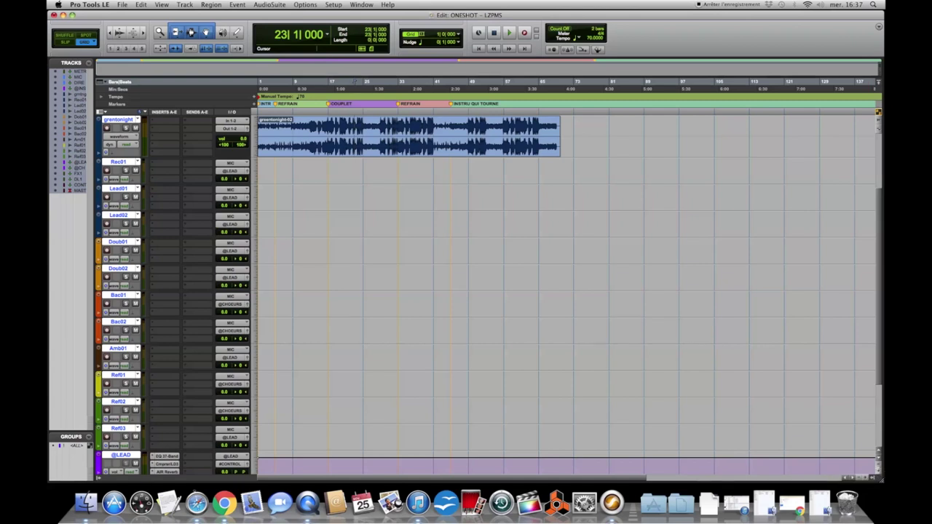
pyautogui.click(859, 479)
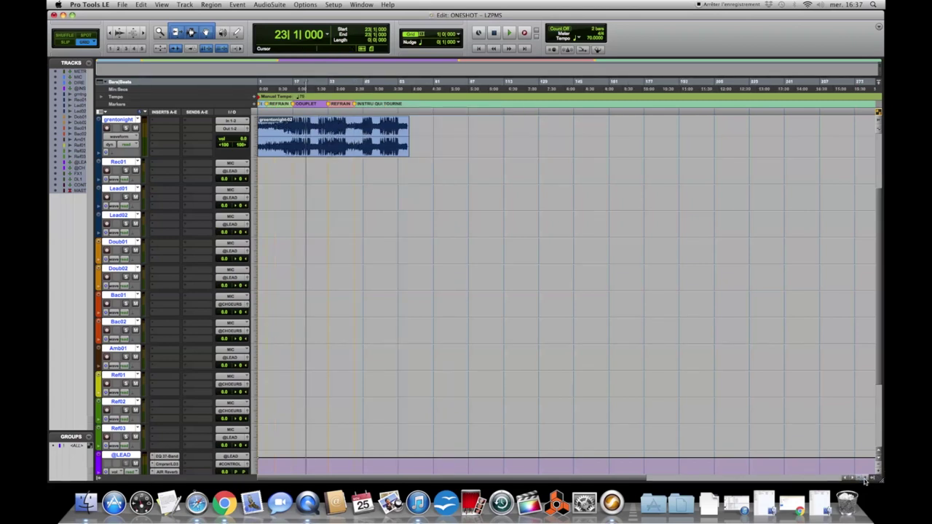
pyautogui.click(865, 480)
pyautogui.click(865, 479)
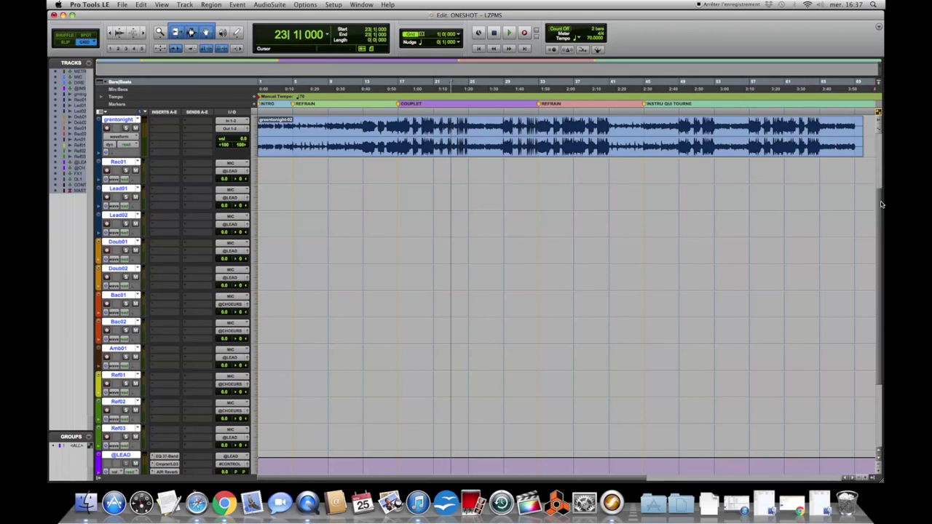
pyautogui.moveTo(881, 202); pyautogui.dragTo(879, 185)
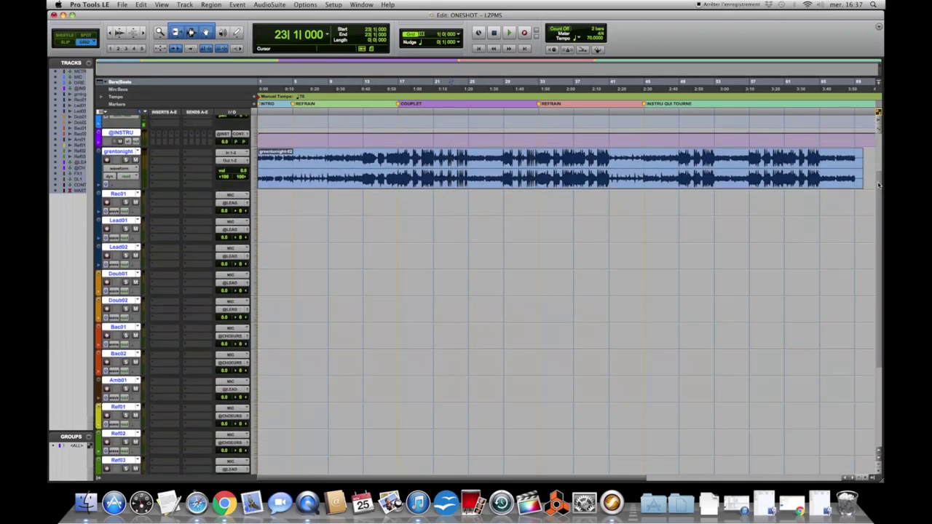
pyautogui.moveTo(879, 185); pyautogui.dragTo(878, 180)
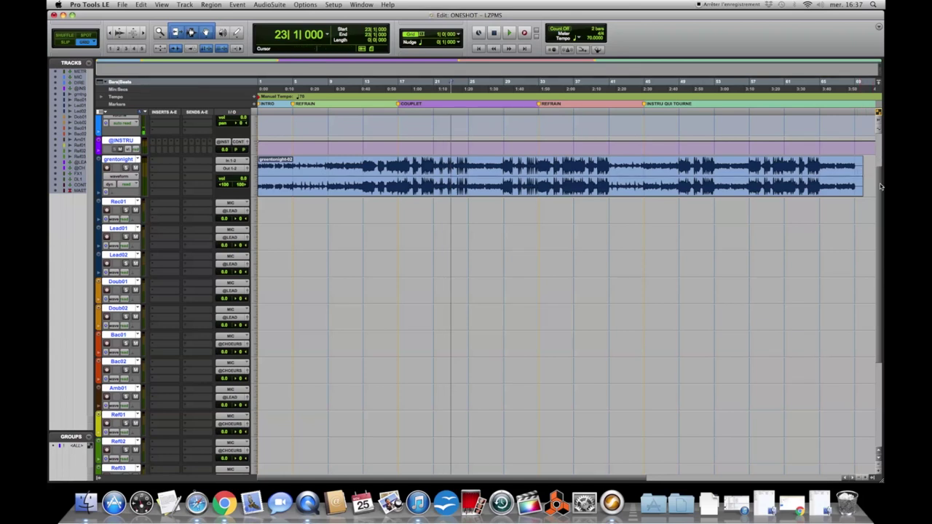
pyautogui.moveTo(877, 187); pyautogui.dragTo(880, 172)
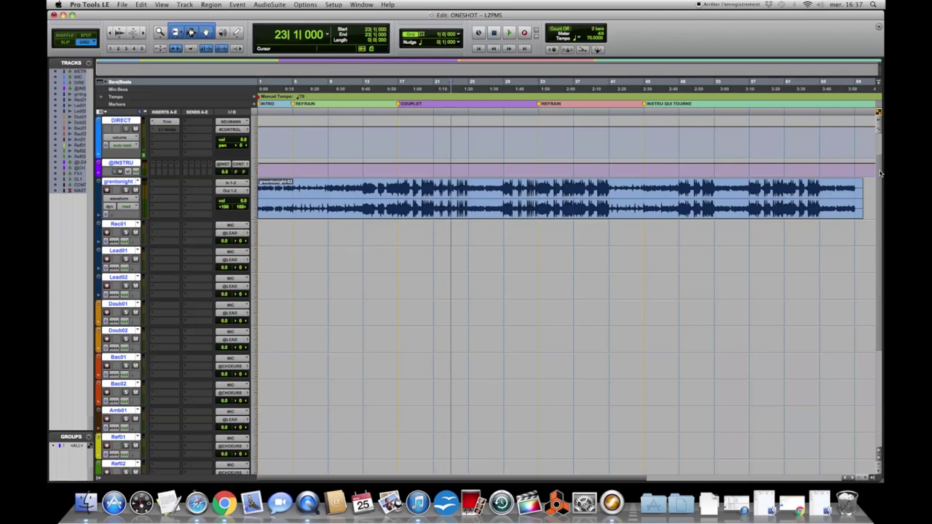
pyautogui.click(122, 5)
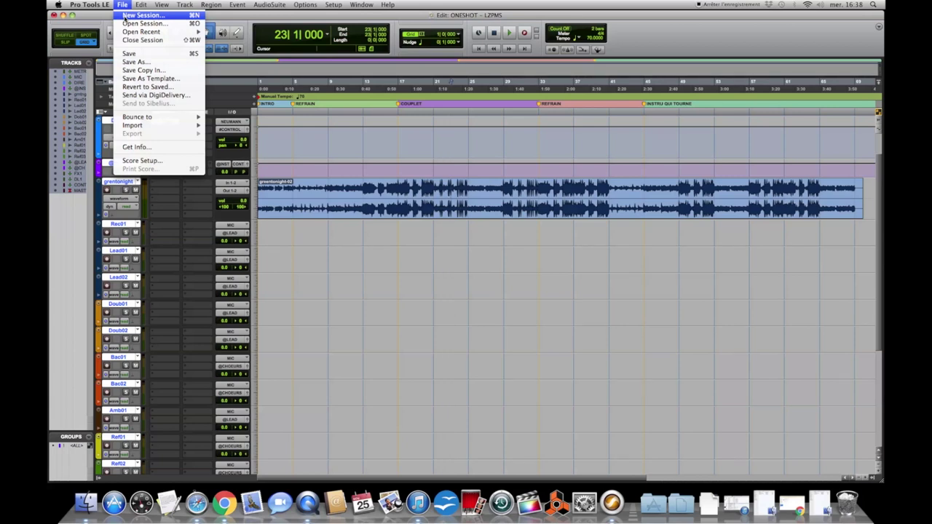
pyautogui.press('Right')
pyautogui.press('Right')
pyautogui.press('Right')
pyautogui.press('Right')
pyautogui.press('Right')
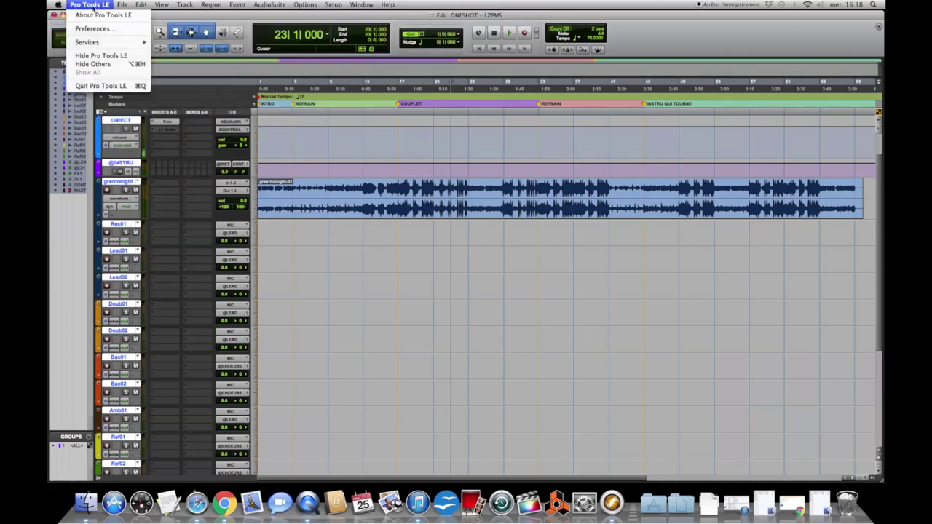
# Step: Start a new session from the Record+Mix template SpykherTemplate01, after comparing the blank-session option
pyautogui.moveTo(122, 5)
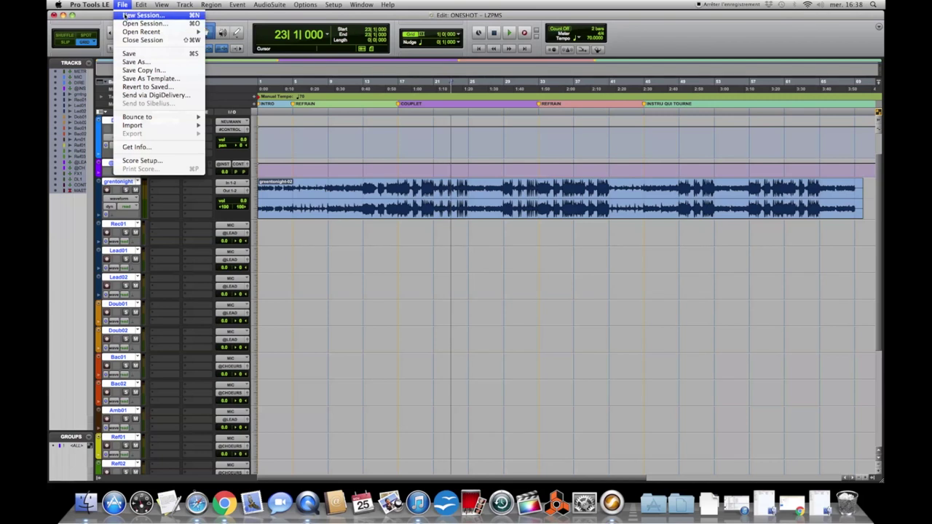
pyautogui.click(124, 15)
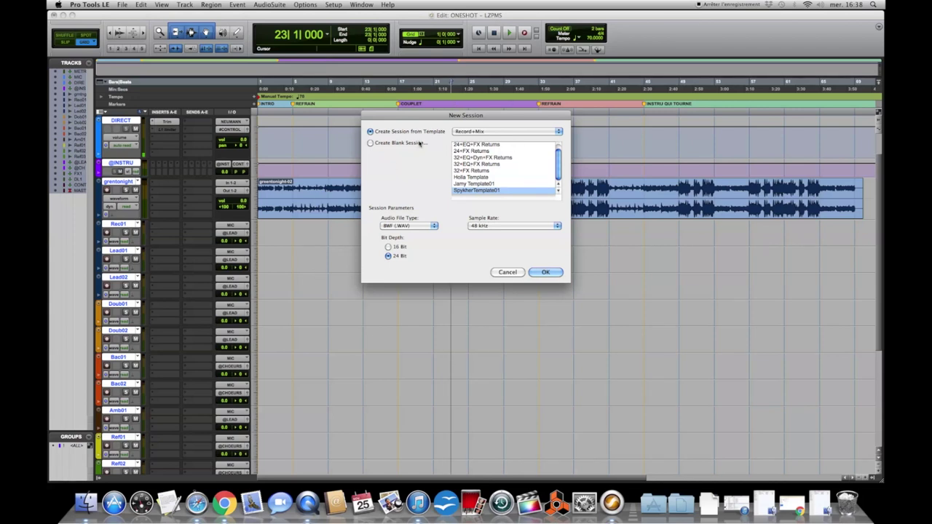
pyautogui.click(385, 145)
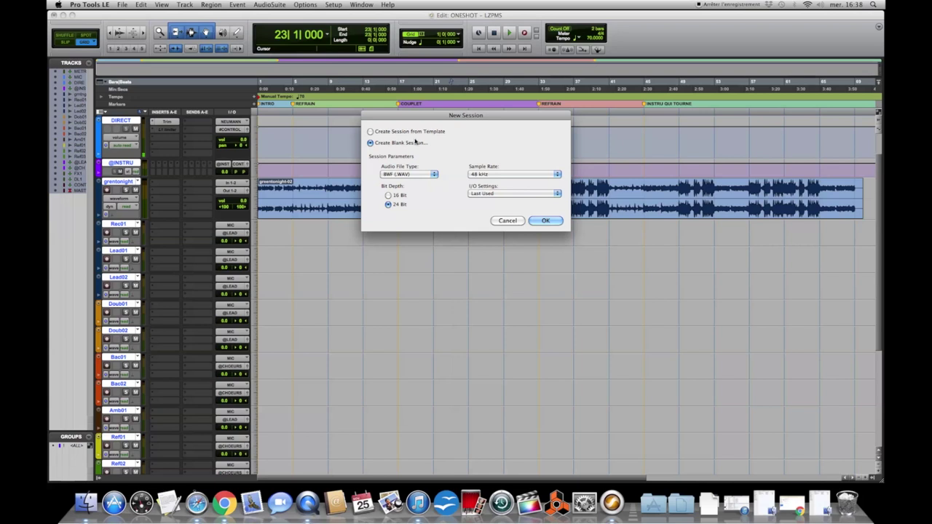
pyautogui.click(397, 132)
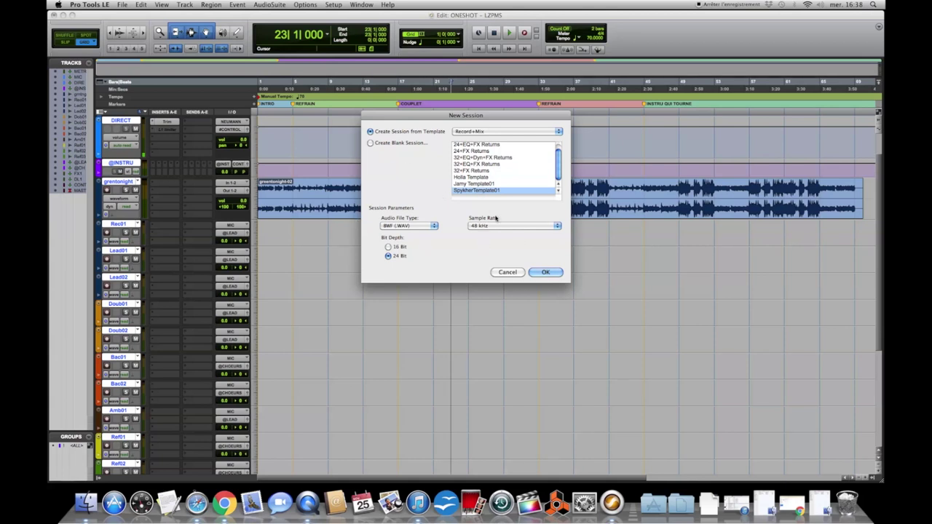
pyautogui.click(399, 144)
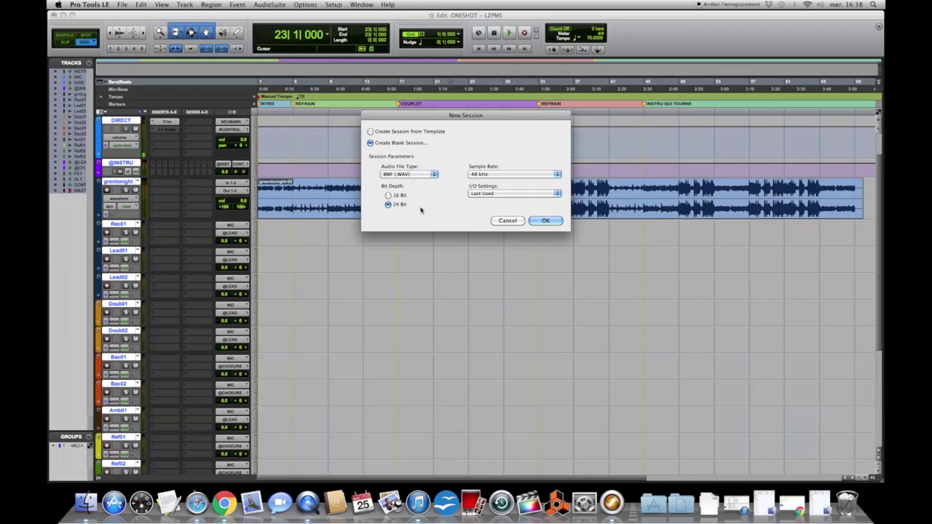
pyautogui.click(369, 131)
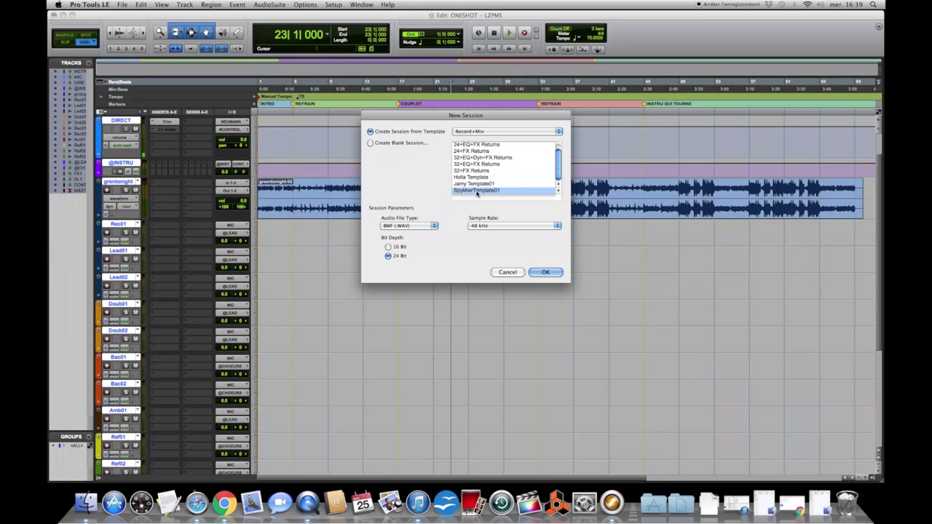
pyautogui.press('Return')
pyautogui.click(536, 200)
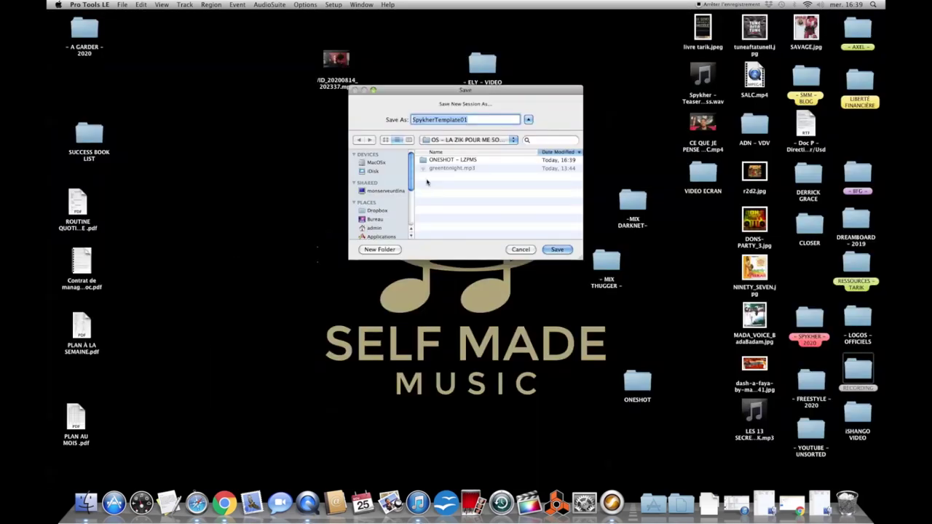
# Step: Choose the OS – JSPD folder inside REC – OS – 1 as the new session's save location
pyautogui.click(514, 141)
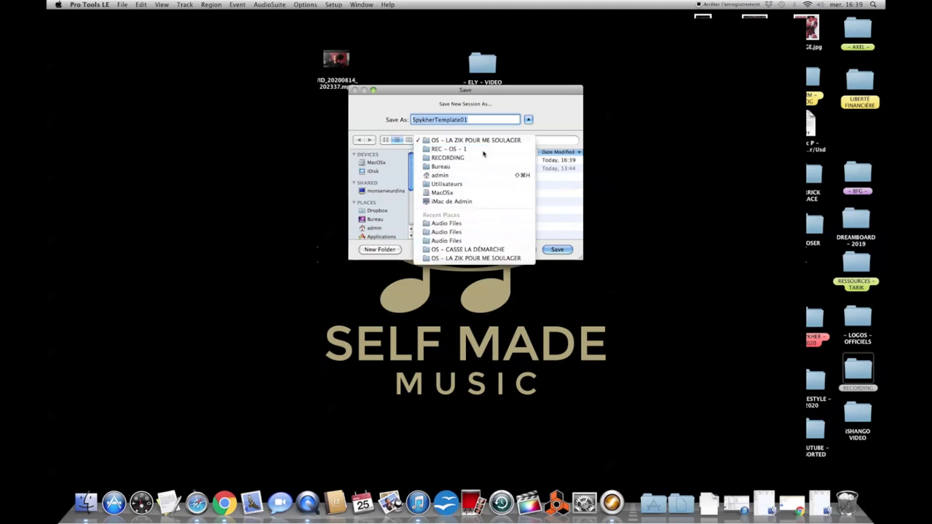
pyautogui.click(509, 149)
pyautogui.doubleClick(447, 193)
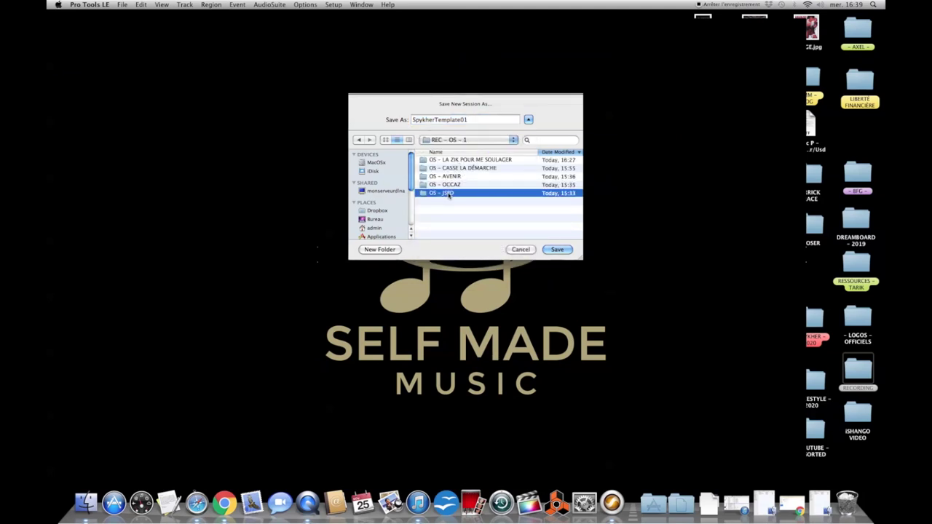
# Step: Name the new session ONESHOT – JSPD and save it in the OS – JSPD folder
pyautogui.doubleClick(434, 119)
pyautogui.click(434, 120)
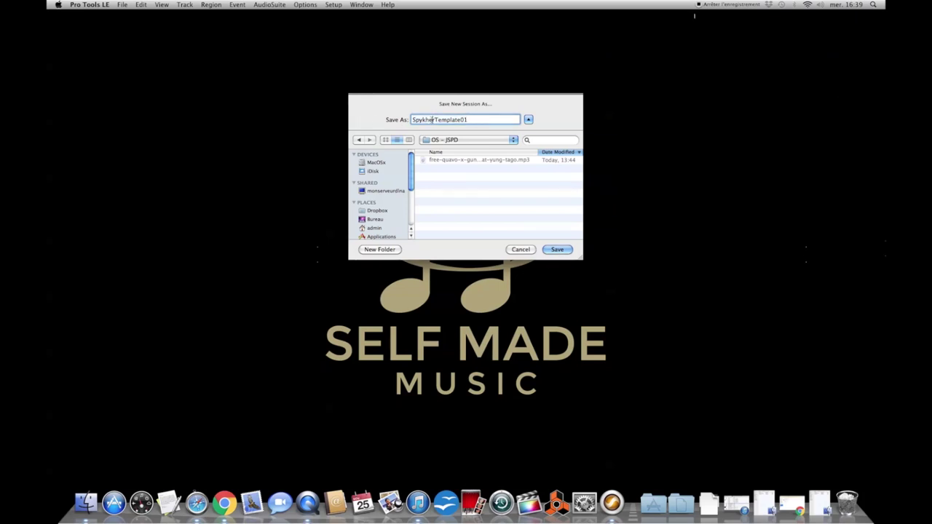
pyautogui.moveTo(434, 119); pyautogui.dragTo(413, 120)
pyautogui.write('ONESHOT -')
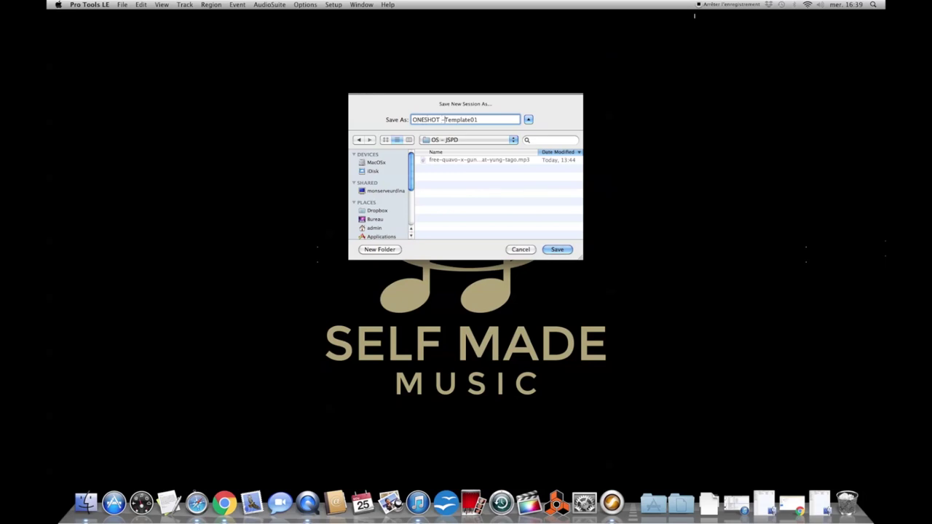
pyautogui.write(' JSPD')
pyautogui.press('shift+super+Right')
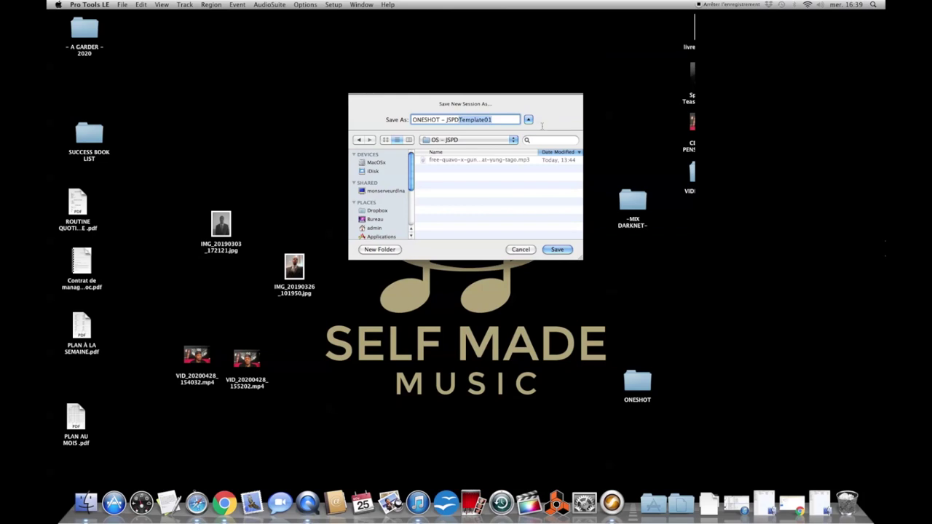
pyautogui.press('BackSpace')
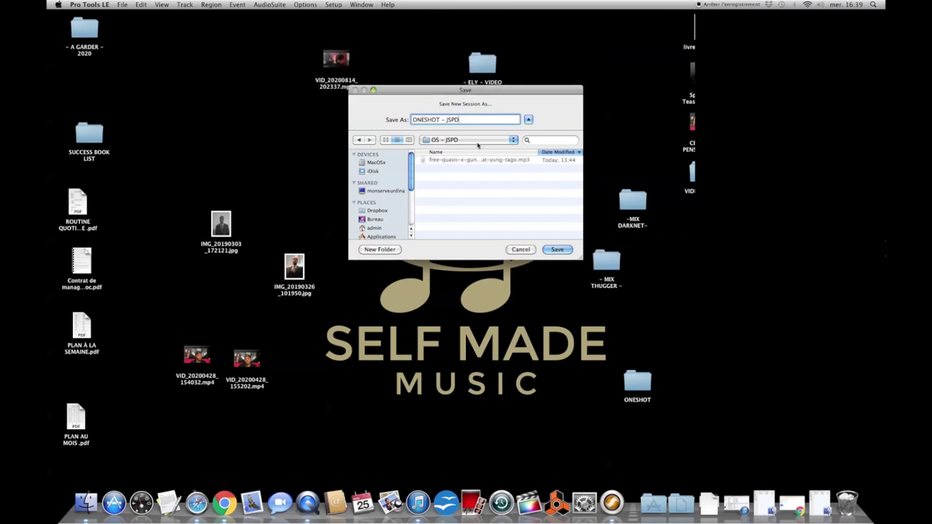
pyautogui.click(518, 142)
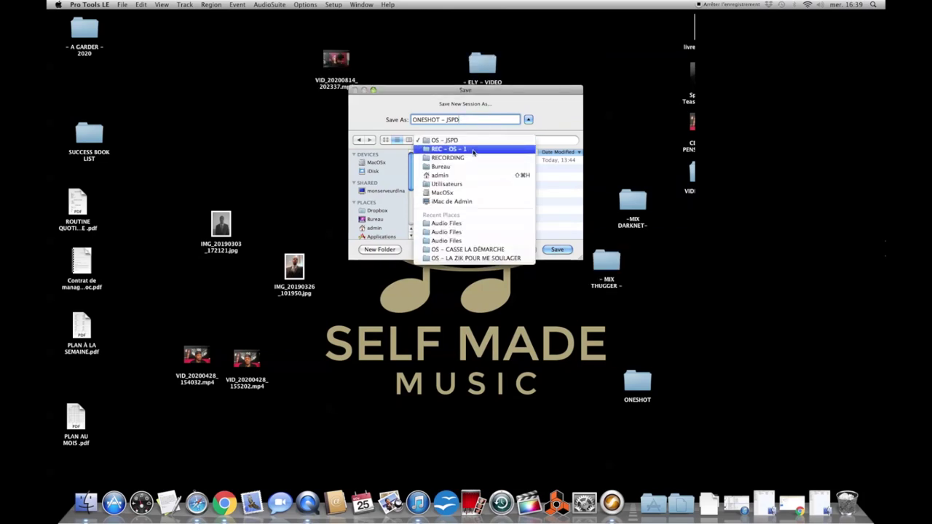
pyautogui.click(479, 140)
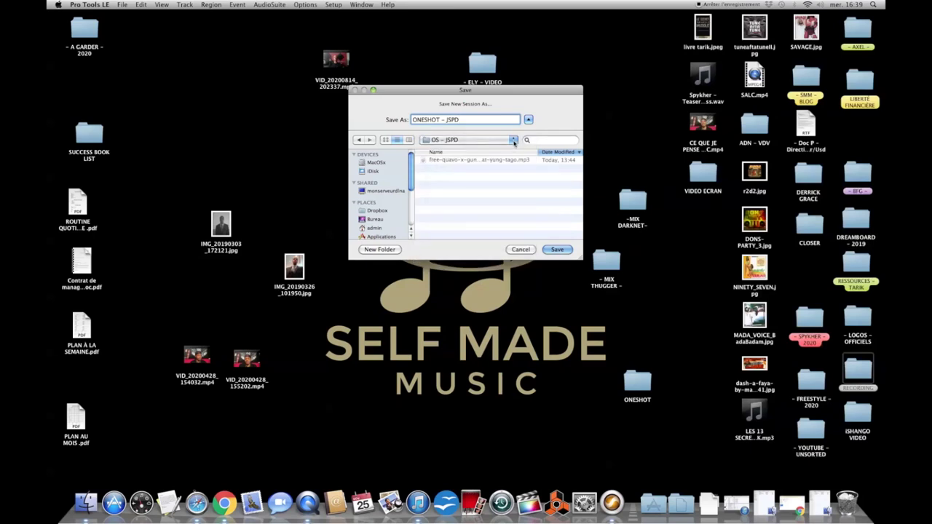
pyautogui.click(559, 250)
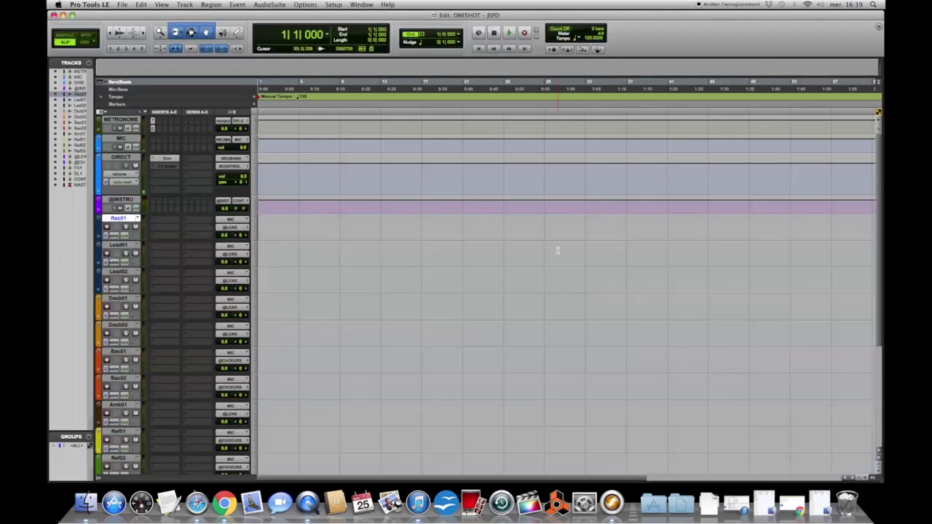
# Step: Look over the new session's vocal tracks and select Lead01
pyautogui.moveTo(877, 164)
pyautogui.mouseDown()
pyautogui.moveTo(877, 205)
pyautogui.moveTo(876, 160)
pyautogui.moveTo(872, 182)
pyautogui.mouseUp()
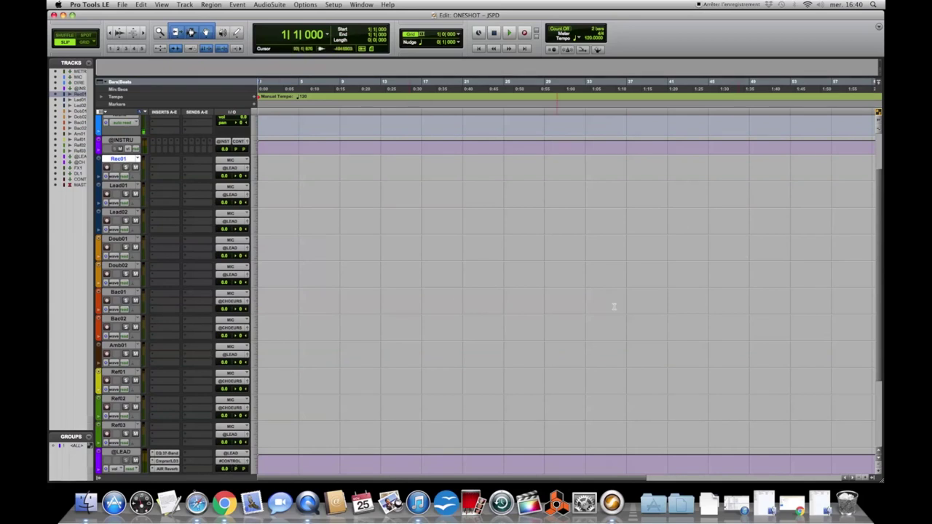
pyautogui.scroll(-1, 172, 224)
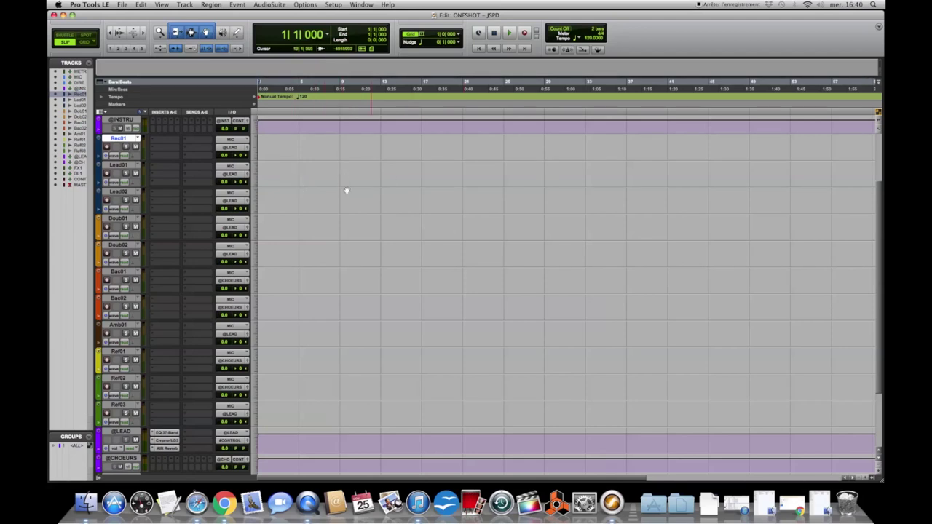
pyautogui.click(119, 165)
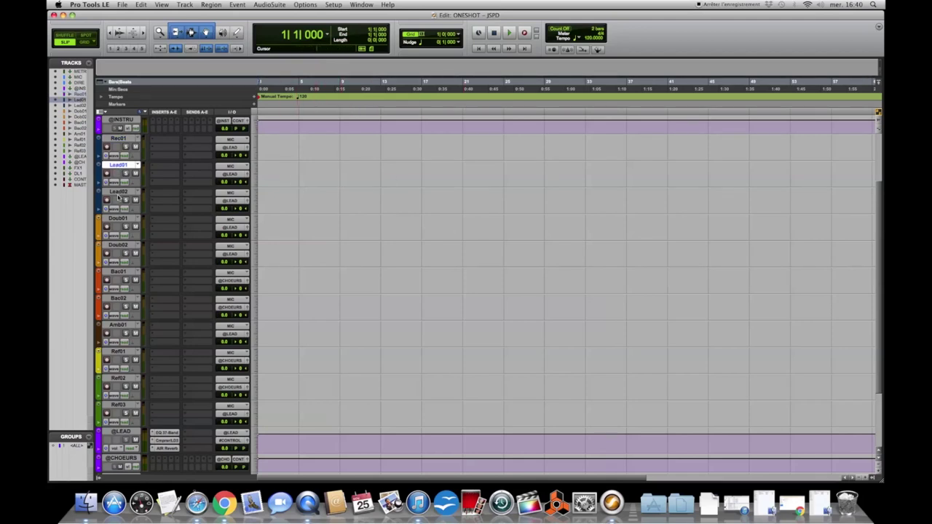
# Step: Go through the lead and double vocal tracks, selecting Lead01, Lead02, Doub01 and Doub02 in turn
pyautogui.click(119, 193)
pyautogui.click(121, 170)
pyautogui.click(122, 193)
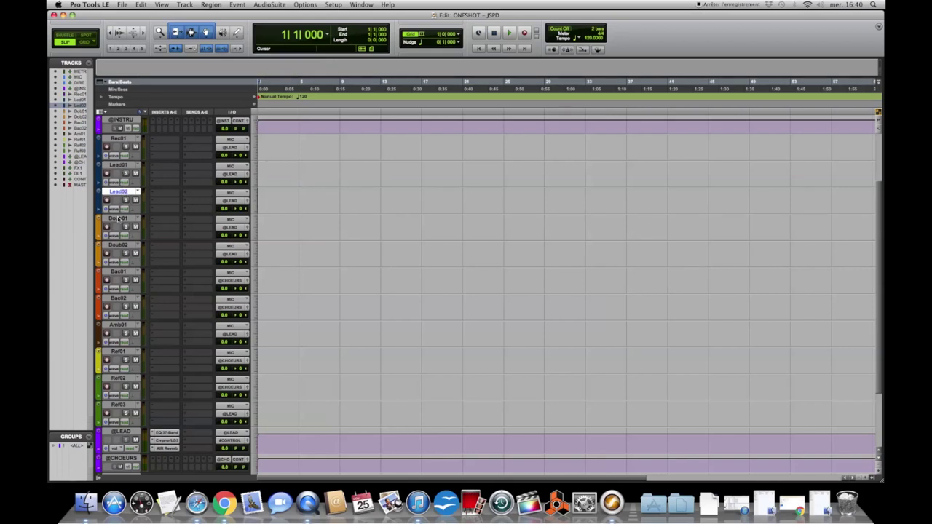
pyautogui.click(118, 219)
pyautogui.click(121, 246)
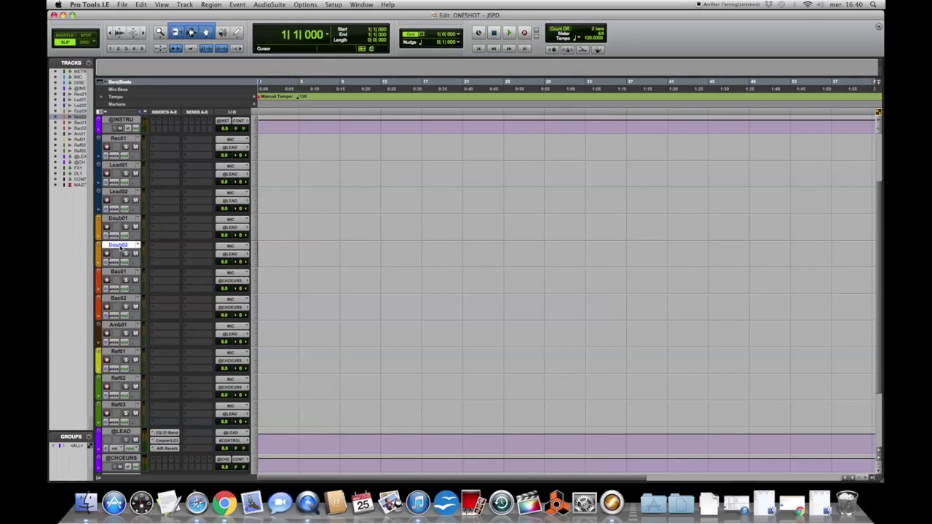
pyautogui.click(116, 219)
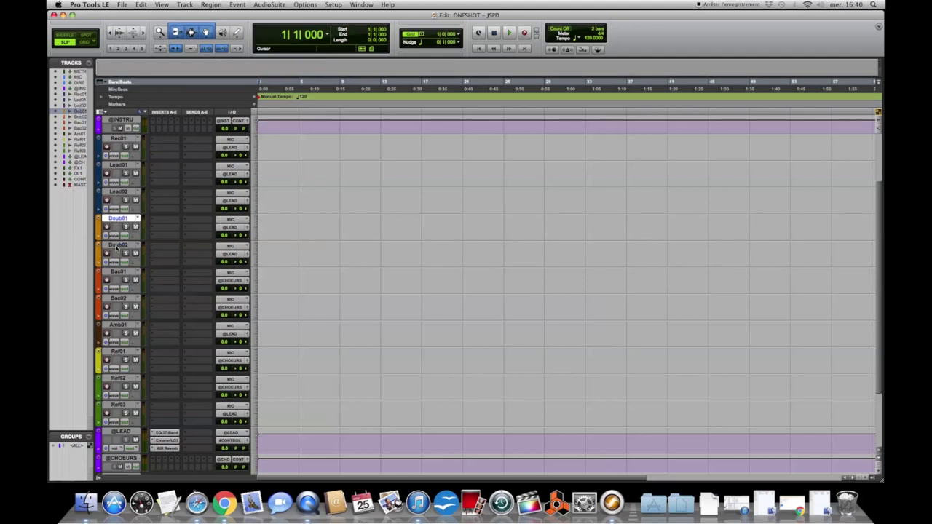
pyautogui.click(117, 247)
# Step: Go through the backing, ambience and chorus tracks, selecting Bac01, Bac02, Amb01, Ref01, Ref02 and Ref03 in turn
pyautogui.click(119, 273)
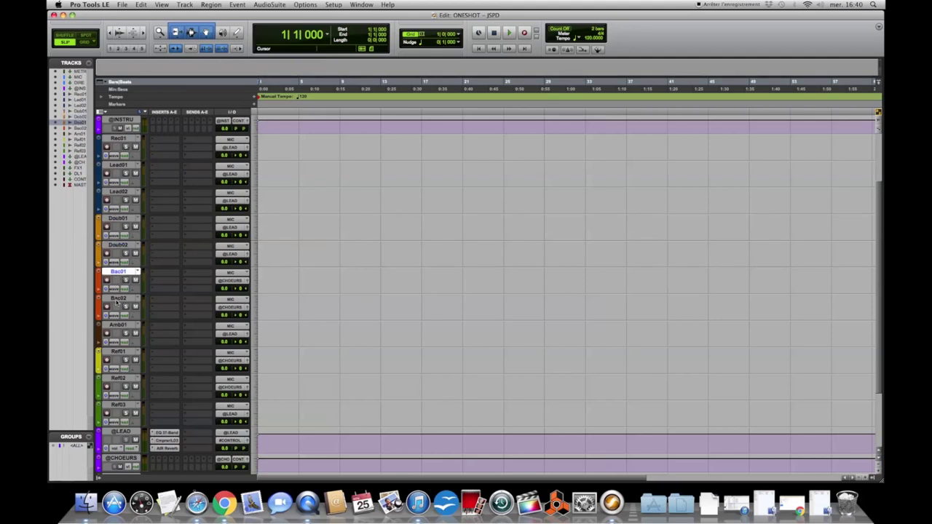
pyautogui.click(118, 299)
pyautogui.click(116, 326)
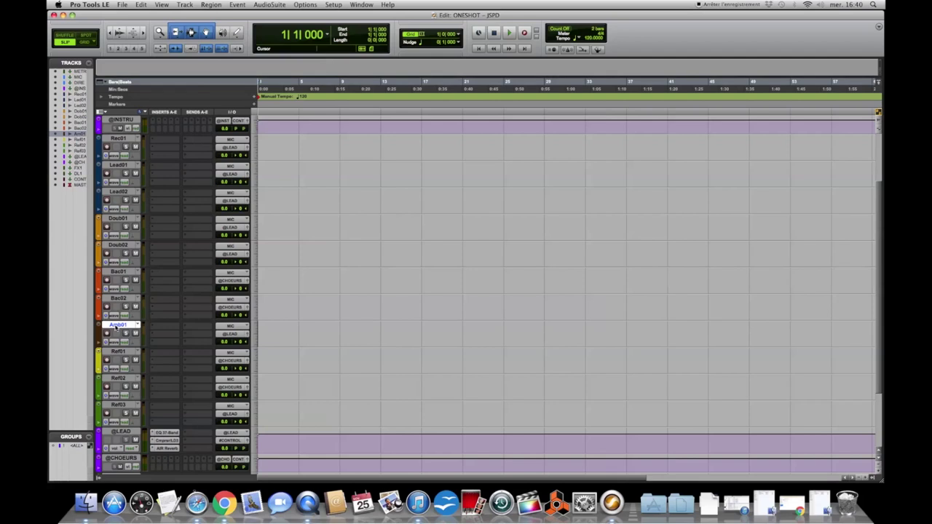
pyautogui.click(118, 352)
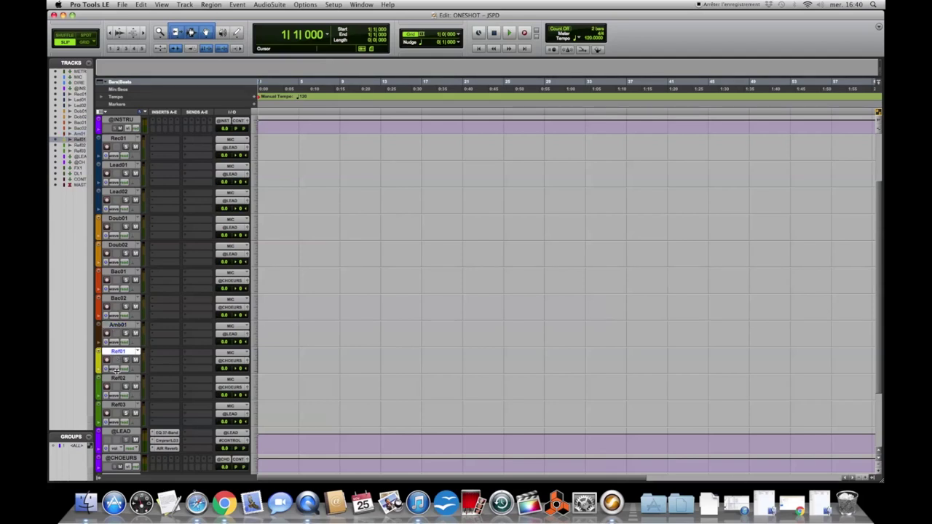
pyautogui.click(117, 378)
pyautogui.click(117, 405)
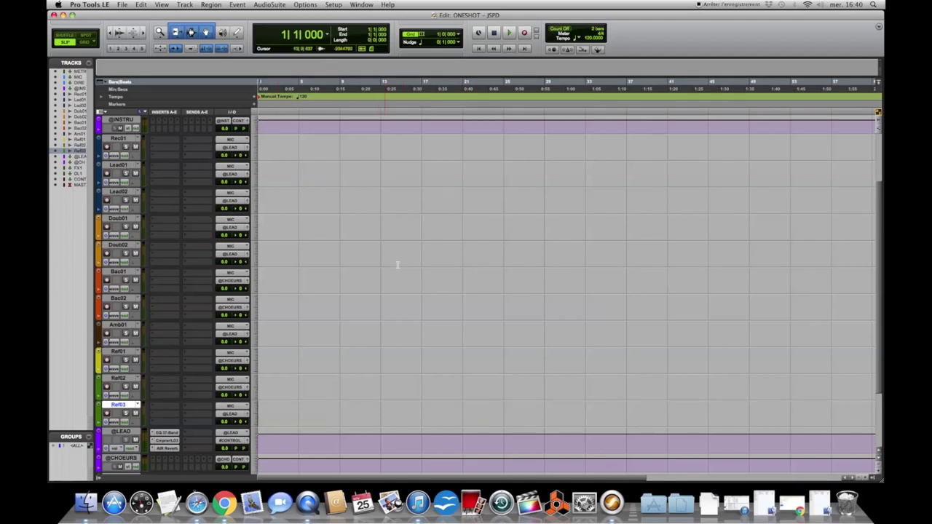
pyautogui.scroll(2, 465, 280)
pyautogui.scroll(-2, 464, 280)
pyautogui.scroll(-1, 462, 278)
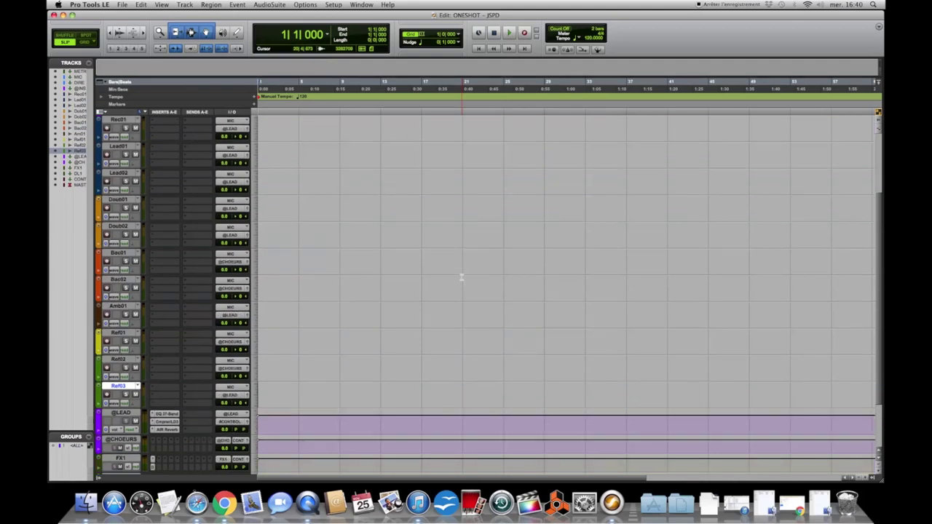
pyautogui.scroll(1, 461, 277)
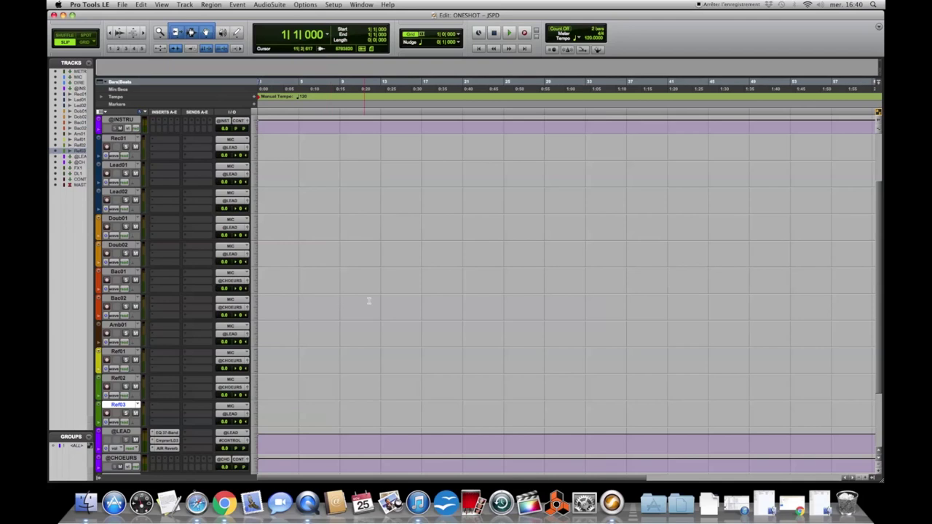
pyautogui.scroll(2, 371, 301)
pyautogui.scroll(-4, 375, 302)
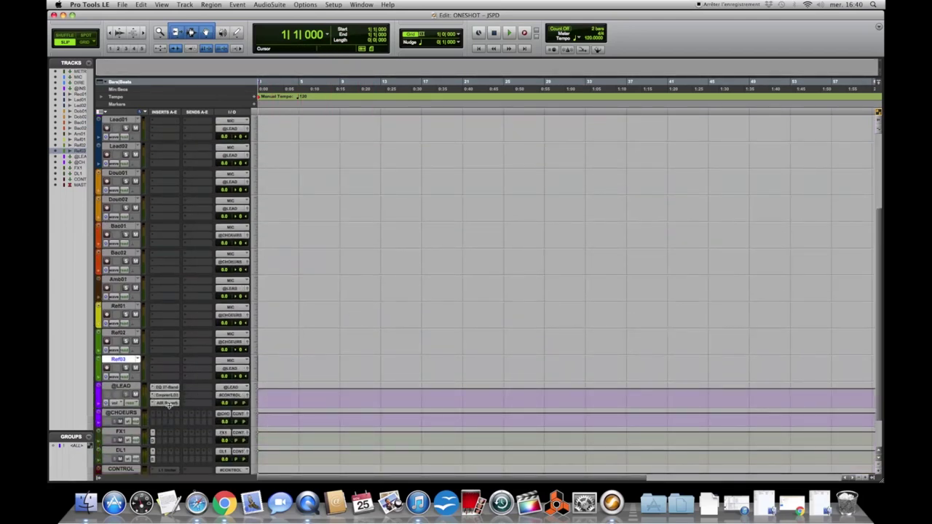
pyautogui.scroll(1, 269, 422)
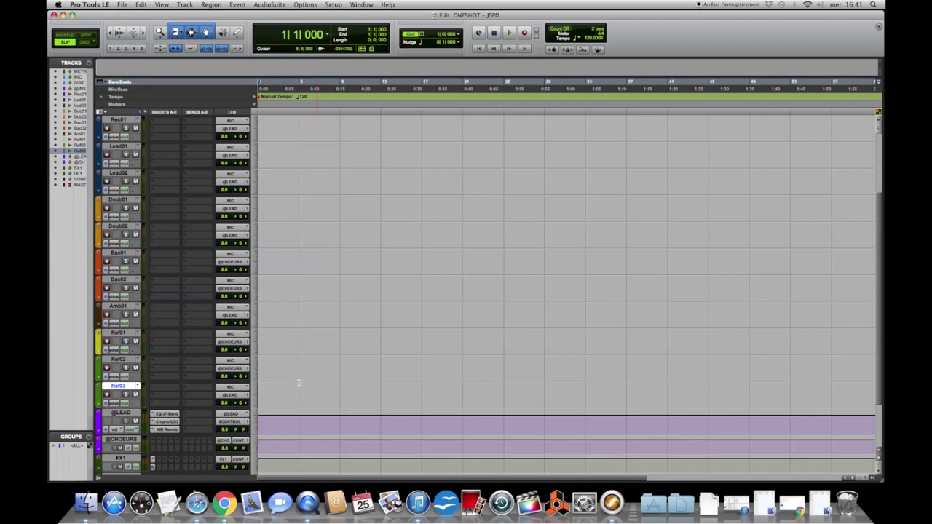
pyautogui.scroll(3, 299, 412)
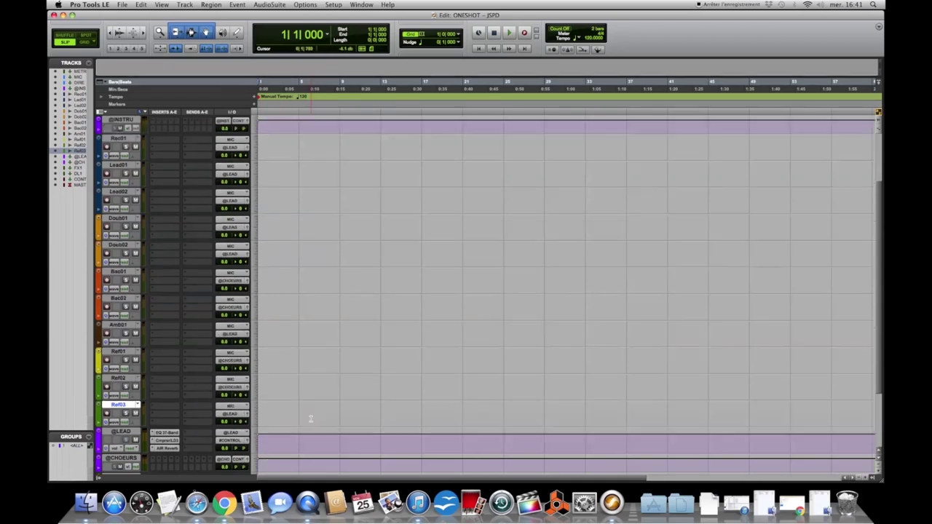
pyautogui.scroll(-2, 310, 419)
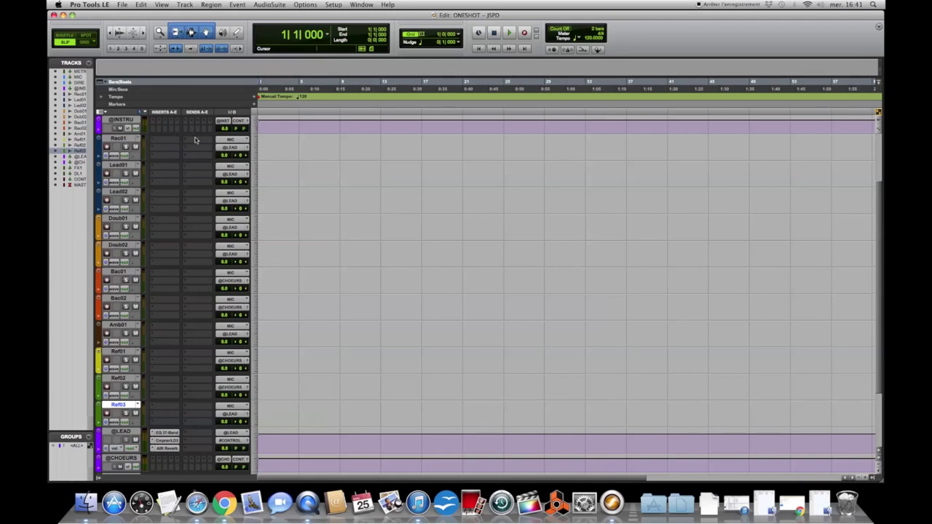
# Step: Create one new mono audio track below Ref03, and delete that track again
pyautogui.click(187, 4)
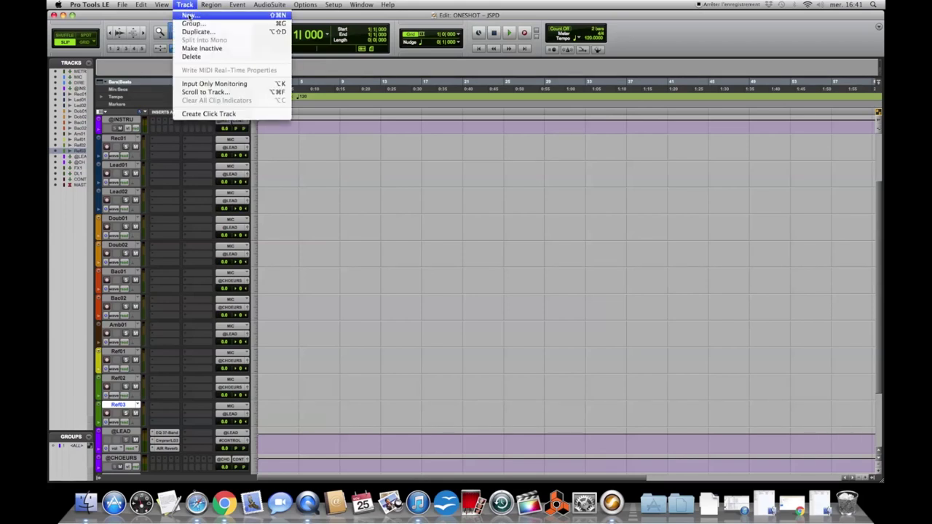
pyautogui.click(187, 16)
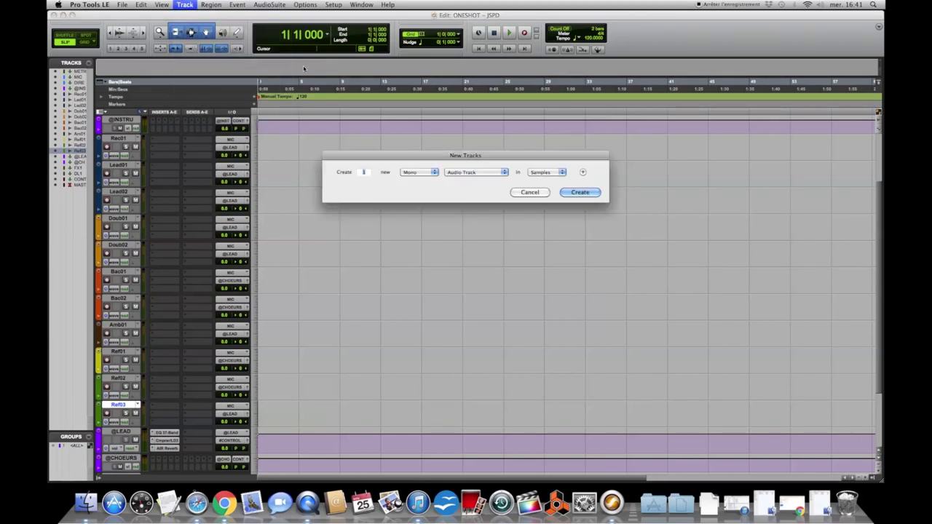
pyautogui.click(579, 192)
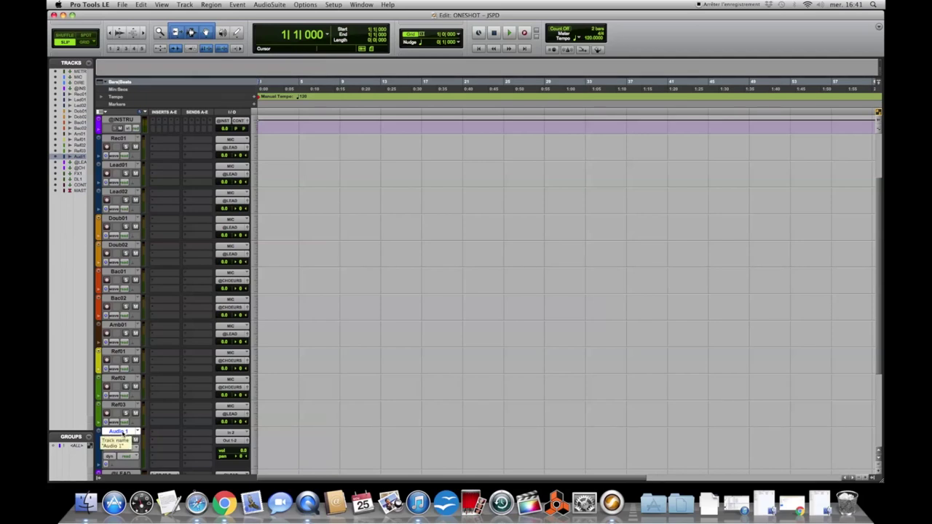
pyautogui.rightClick(123, 432)
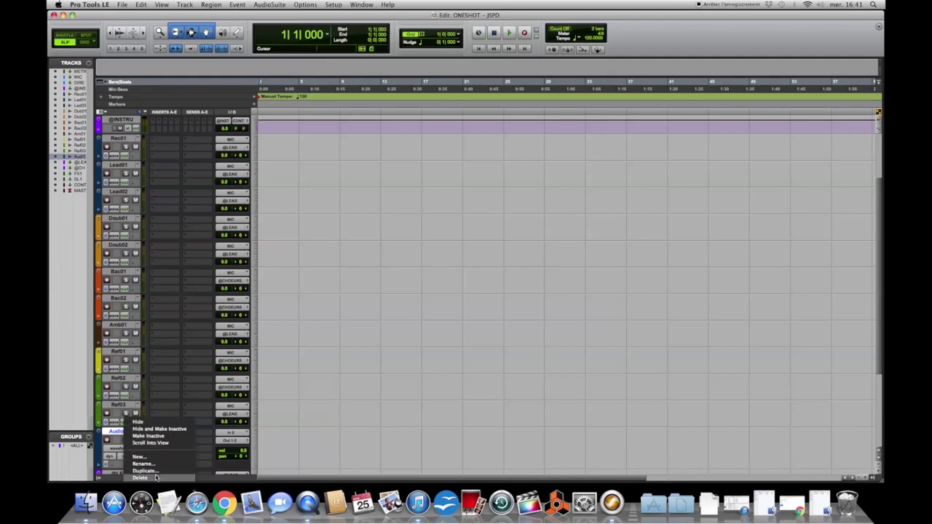
pyautogui.click(155, 477)
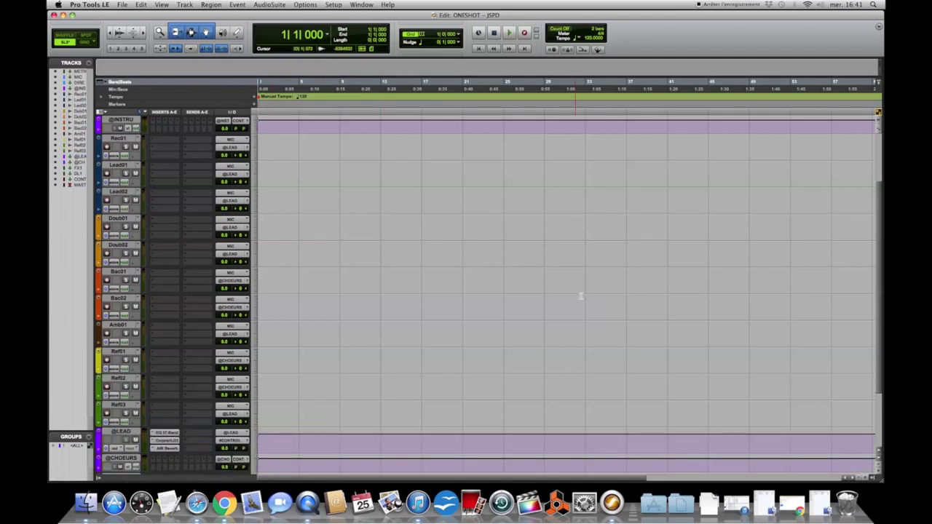
# Step: Import free-quavo-x-gunna-type-beat-2018-icery-at-yung-tago.mp3 from the Téléchargements folder, adding it as a region to convert
pyautogui.scroll(5, 588, 295)
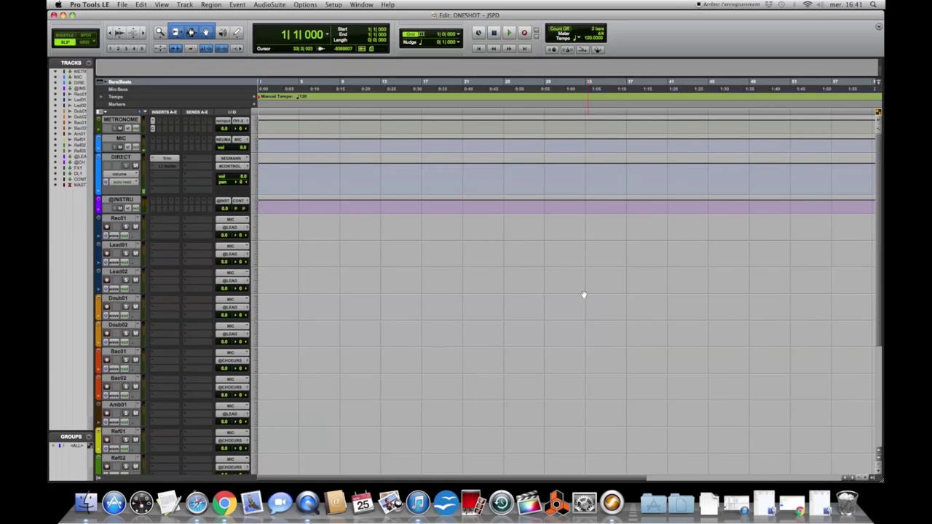
pyautogui.scroll(-4, 278, 242)
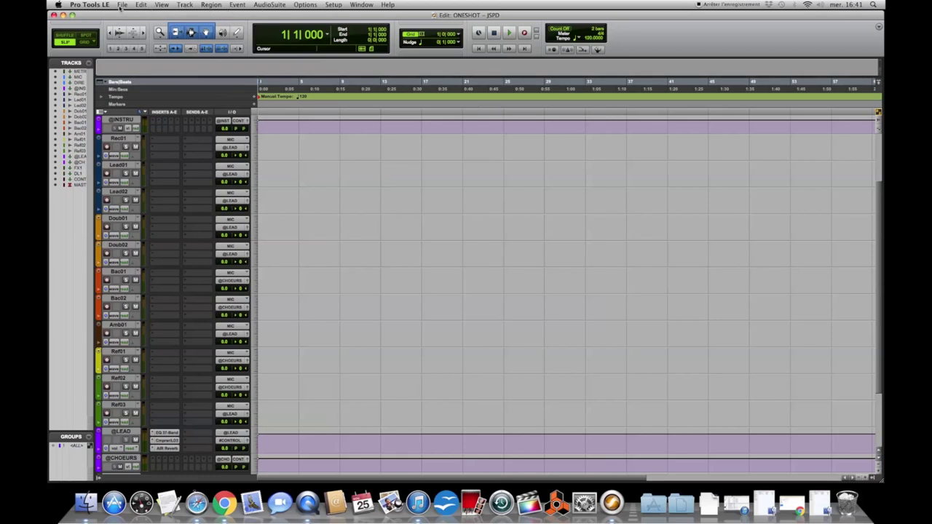
pyautogui.click(122, 6)
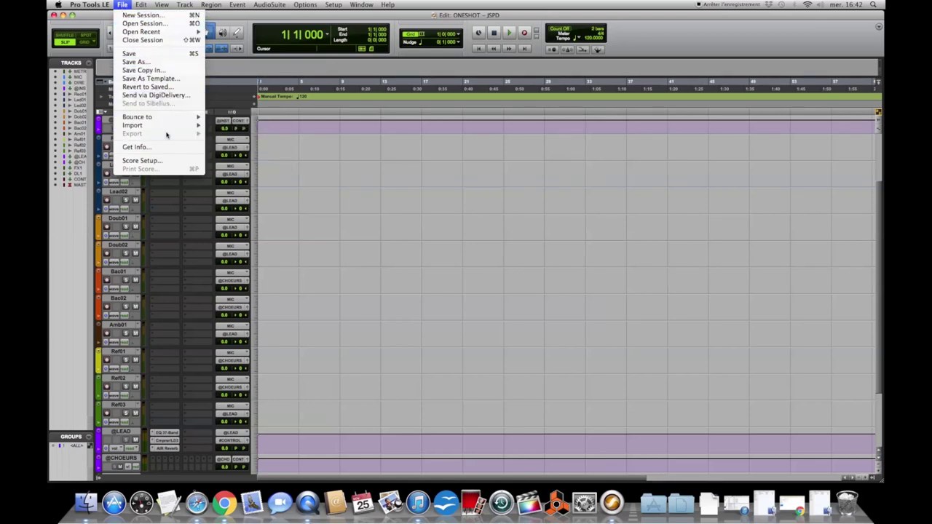
pyautogui.moveTo(173, 132)
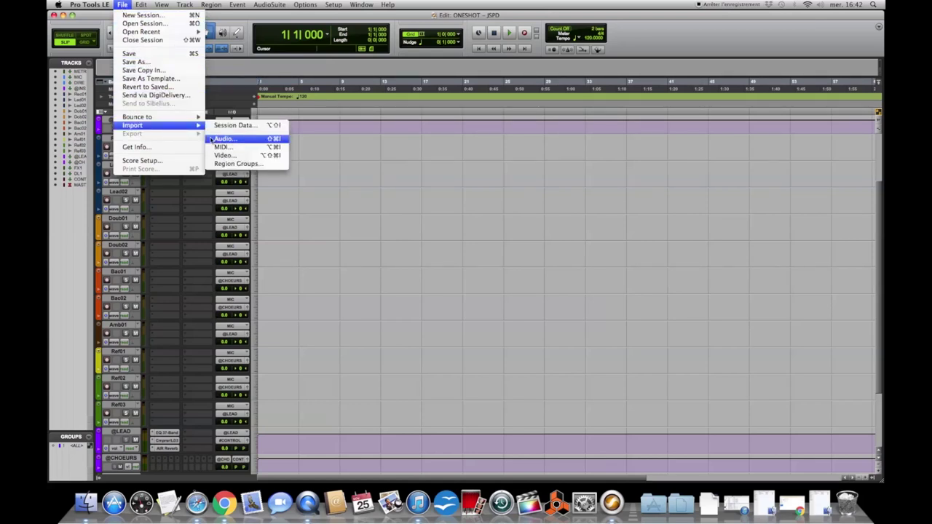
pyautogui.click(220, 138)
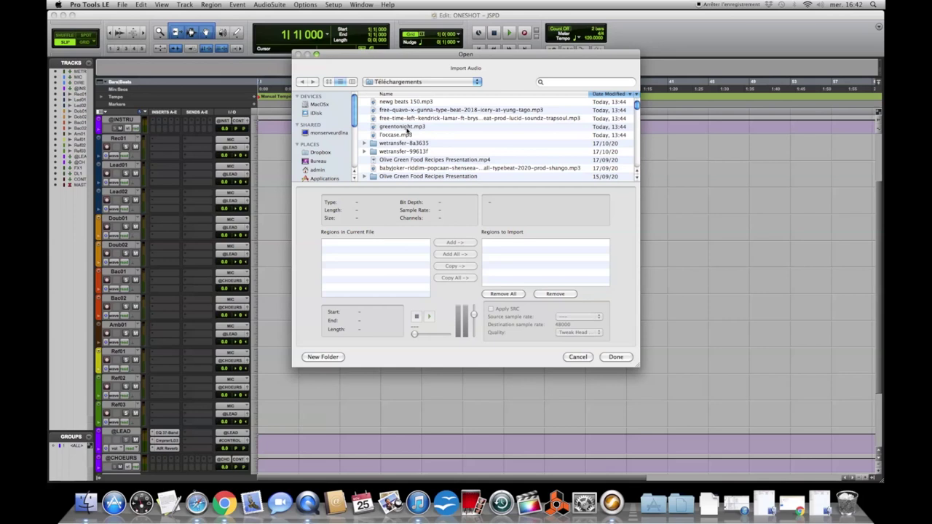
pyautogui.click(405, 110)
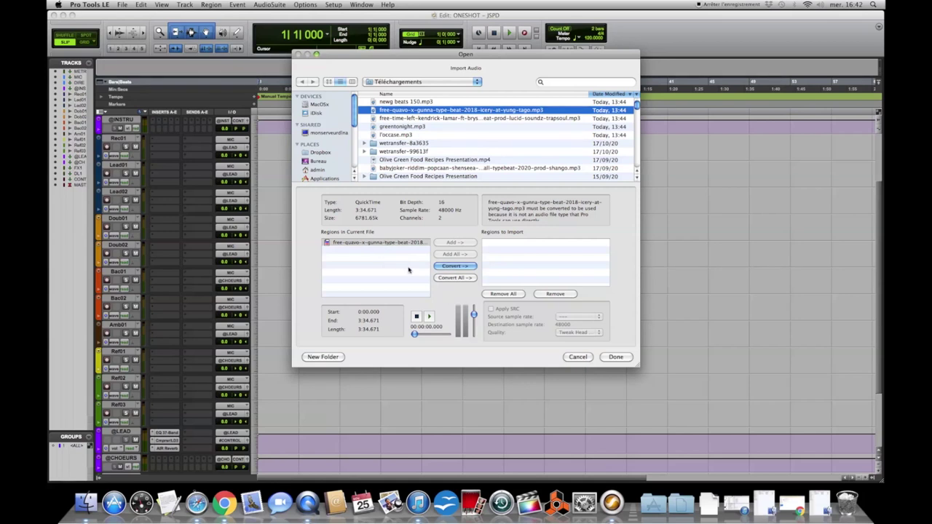
pyautogui.click(461, 267)
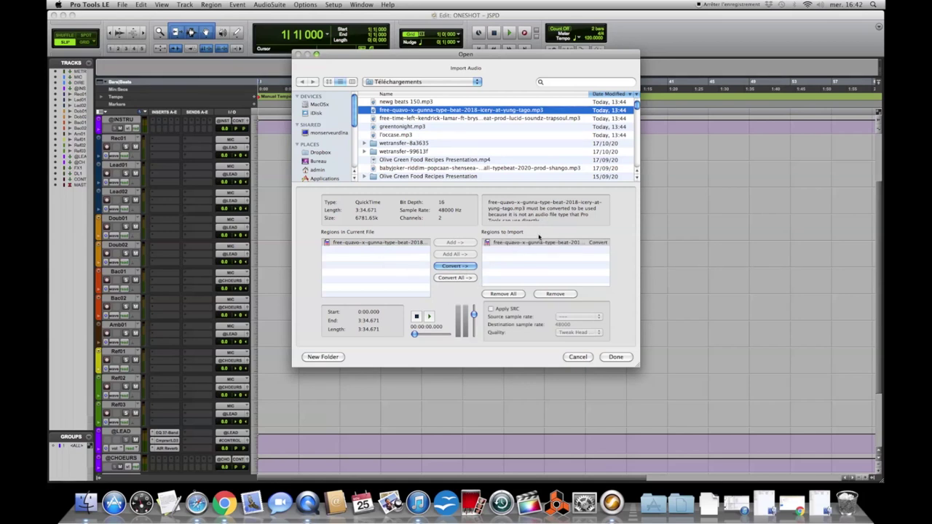
pyautogui.click(616, 357)
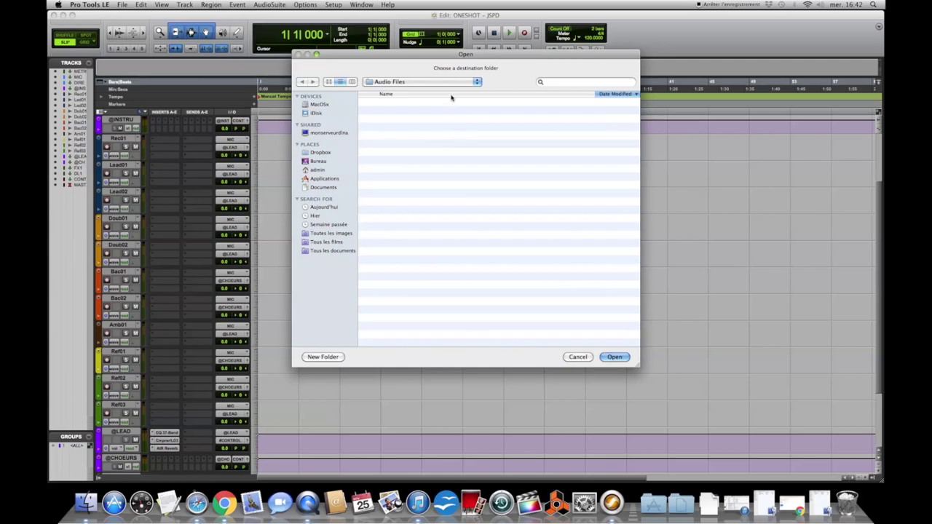
# Step: Choose the Audio Files folder of ONESHOT – JSPD as the destination for the converted beat
pyautogui.click(477, 83)
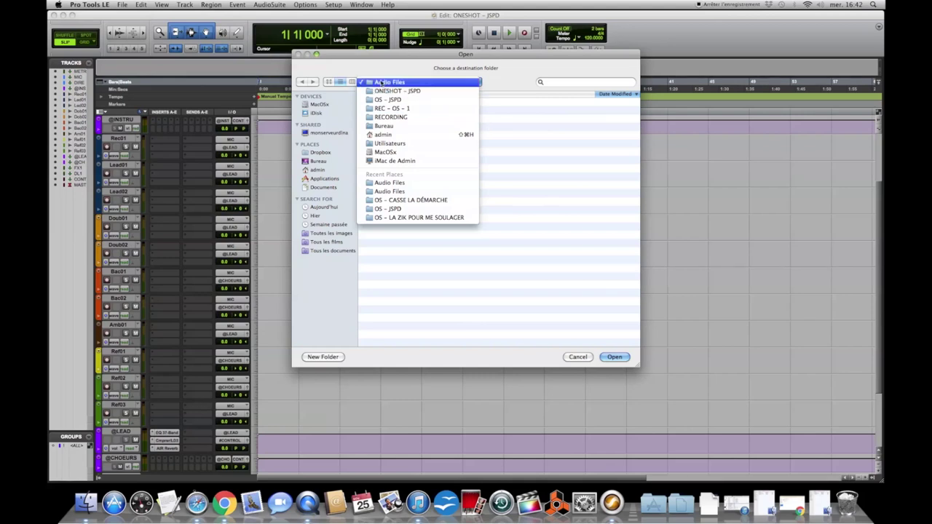
pyautogui.click(381, 83)
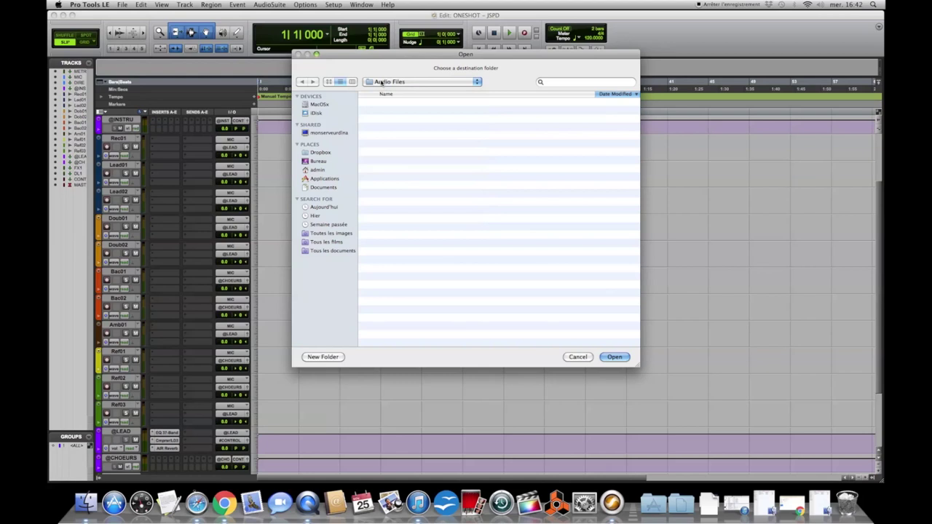
pyautogui.click(608, 359)
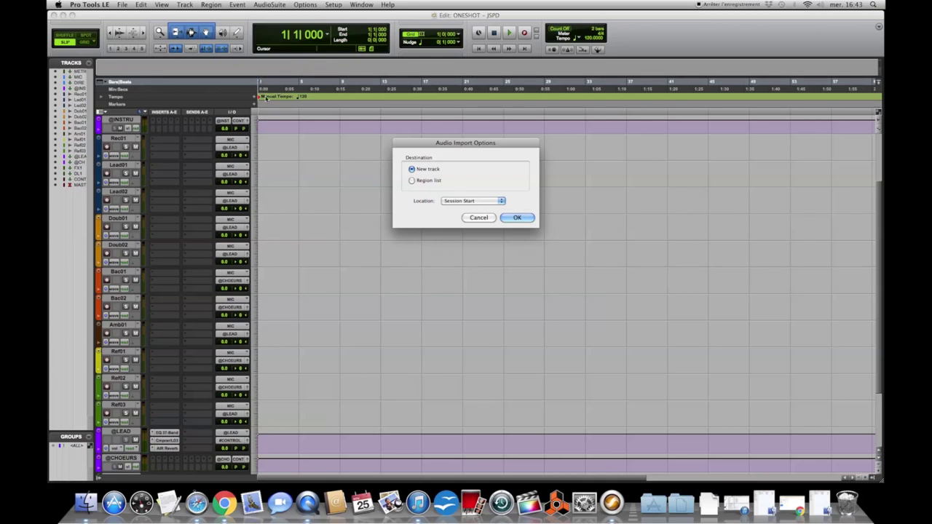
# Step: Place the imported beat on a new track located at Session Start
pyautogui.click(456, 200)
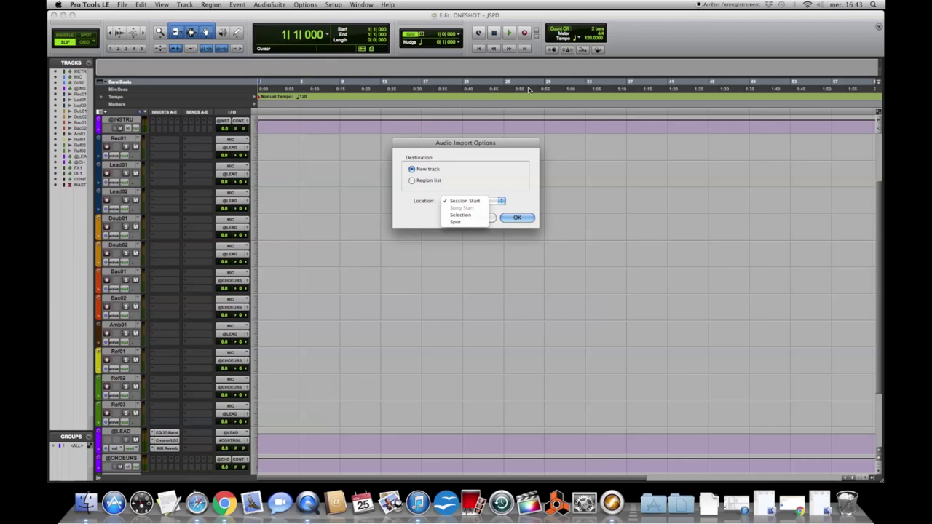
pyautogui.click(502, 205)
pyautogui.click(501, 203)
pyautogui.click(464, 202)
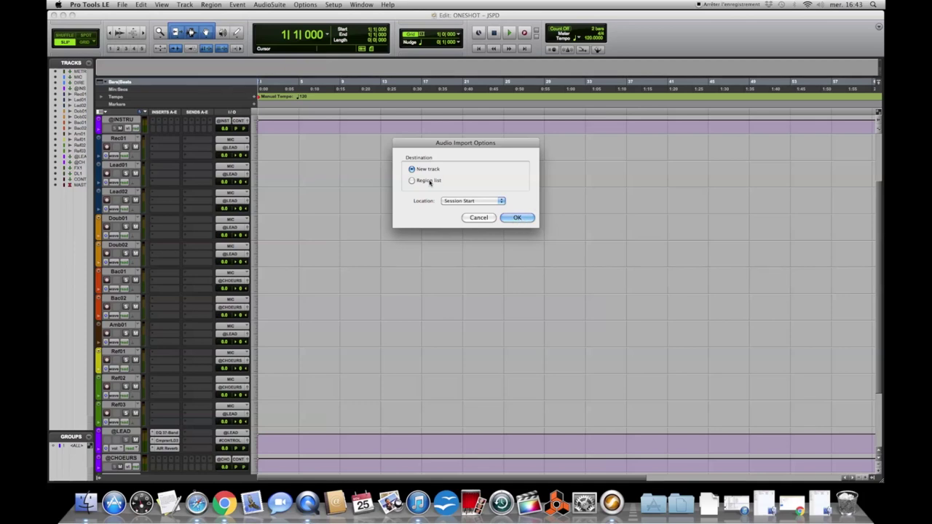
pyautogui.click(517, 218)
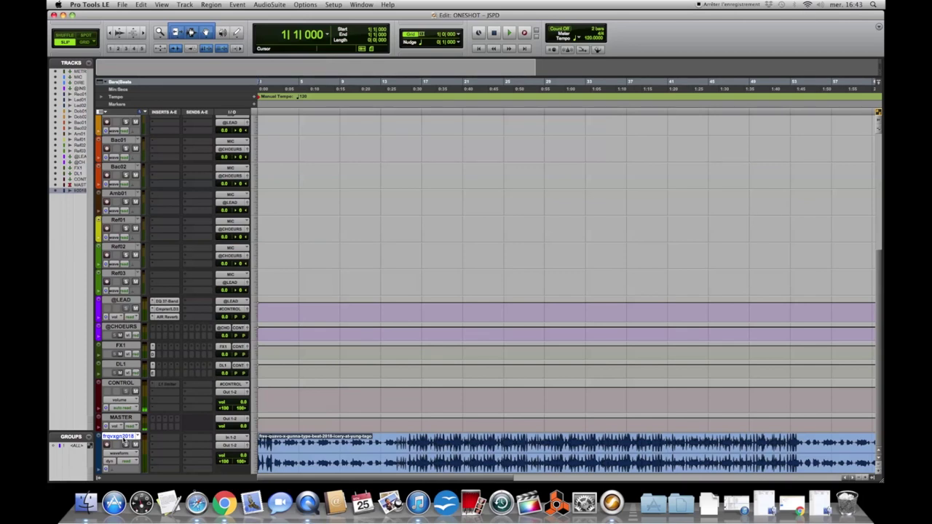
# Step: Move the imported beat track from below MASTER to directly above Rec01 and leave it selected
pyautogui.moveTo(120, 436); pyautogui.dragTo(104, 219)
pyautogui.scroll(-5, 202, 218)
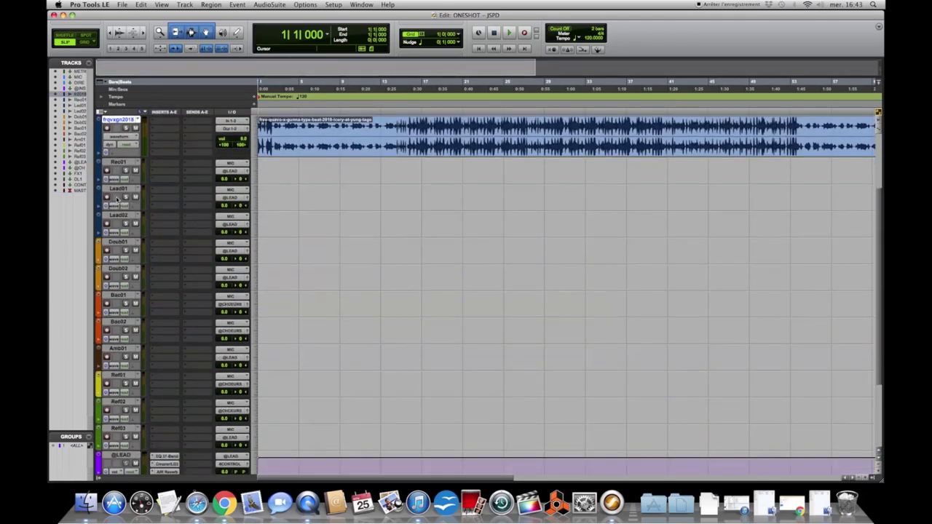
pyautogui.click(118, 163)
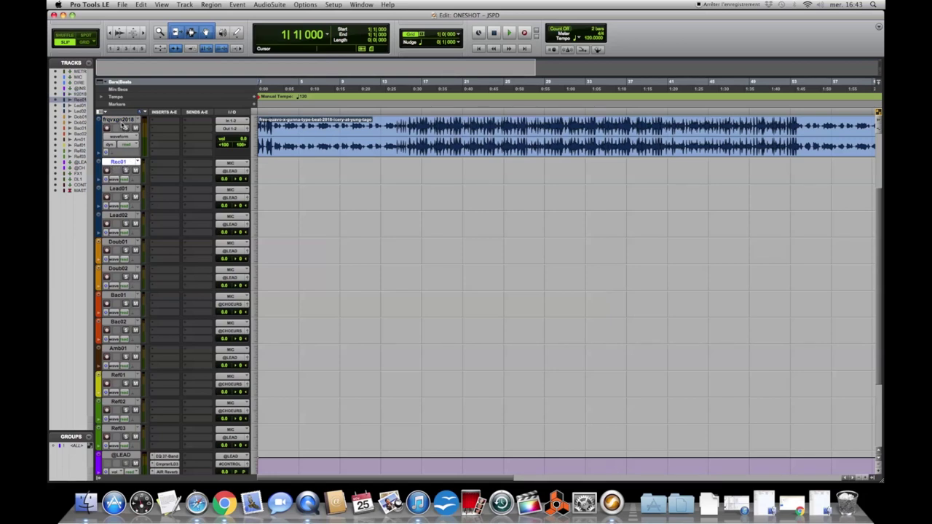
pyautogui.click(119, 120)
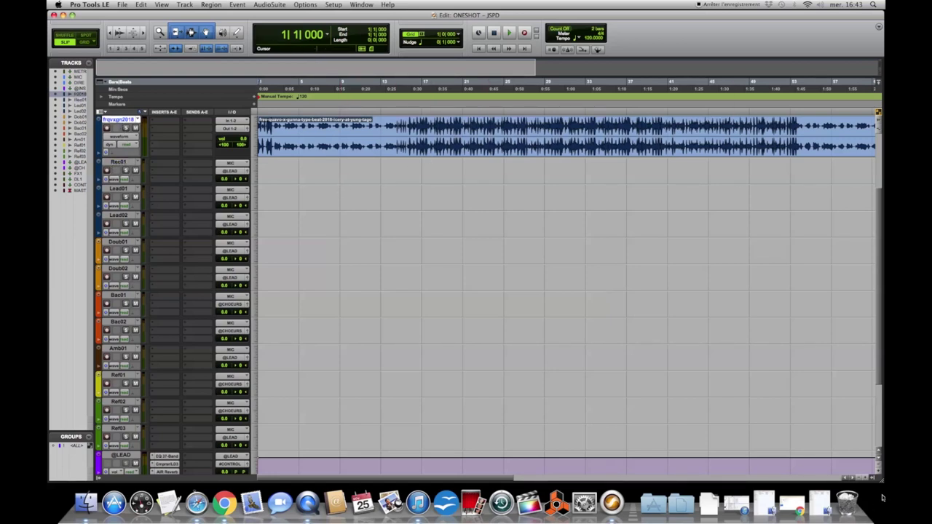
# Step: Examine the start of the beat's waveform up close and place the edit cursor just before the first sound, at about 1|1|187
pyautogui.click(866, 478)
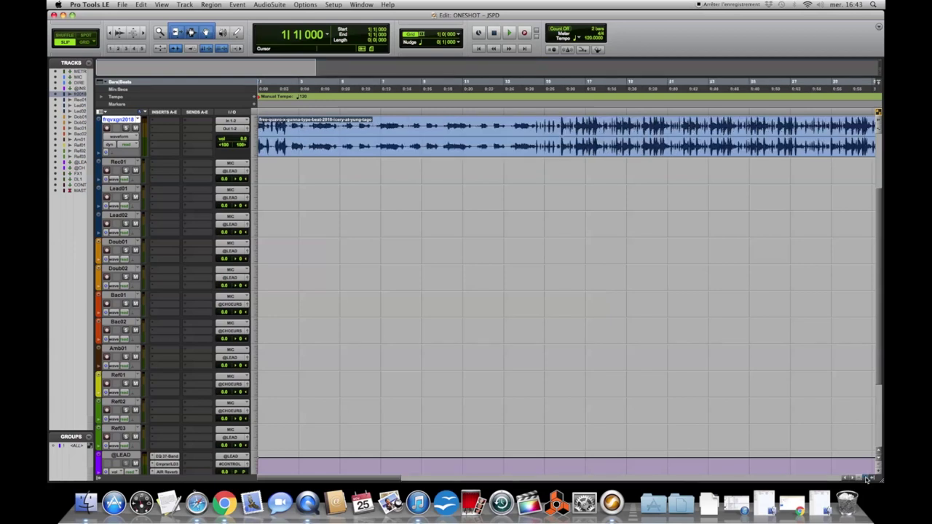
pyautogui.click(866, 478)
pyautogui.click(865, 478)
pyautogui.click(866, 478)
pyautogui.click(865, 479)
pyautogui.click(866, 478)
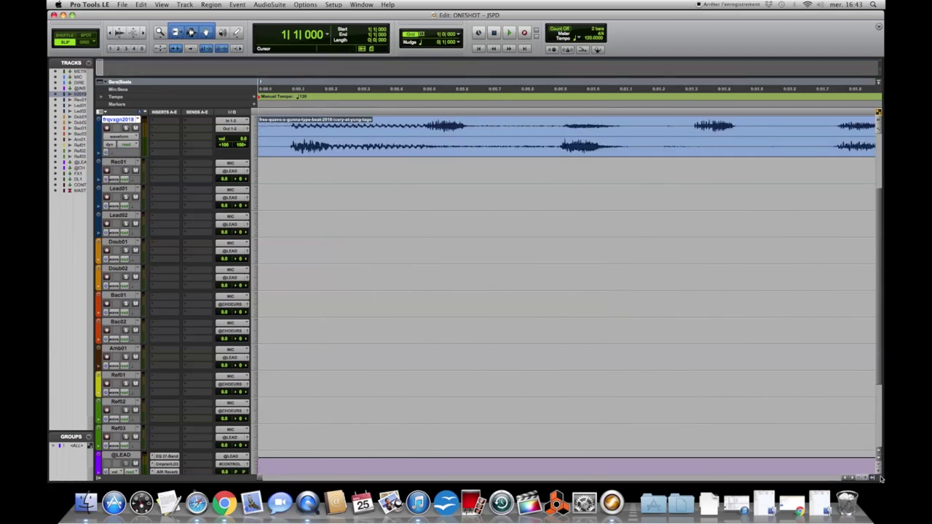
pyautogui.scroll(2, 876, 349)
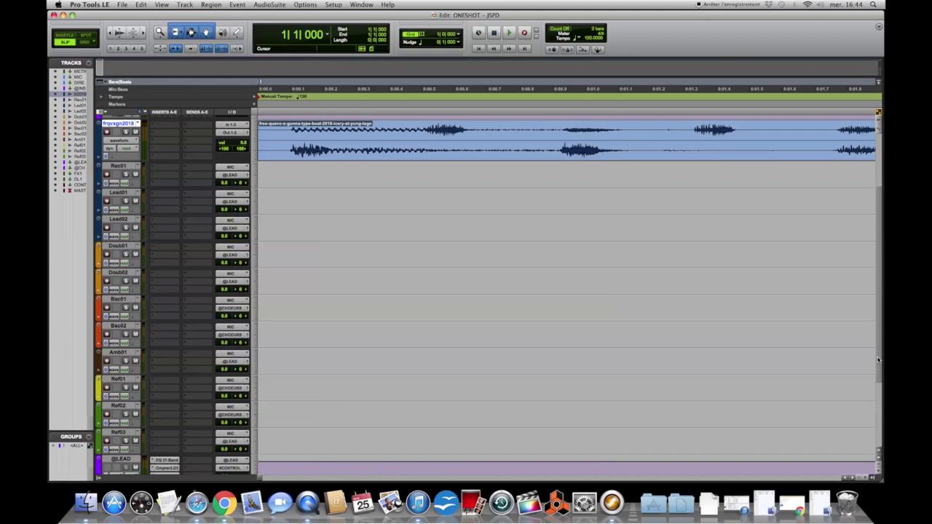
pyautogui.scroll(1, 877, 342)
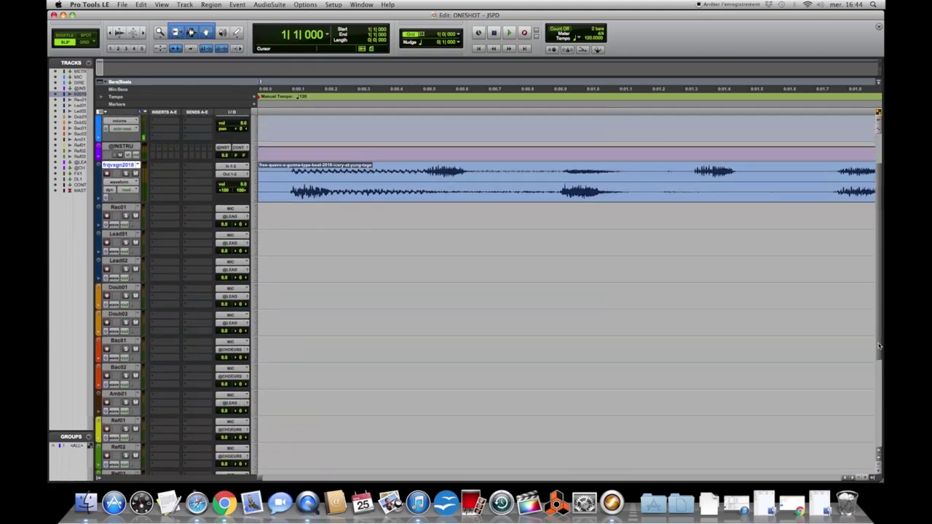
pyautogui.click(289, 173)
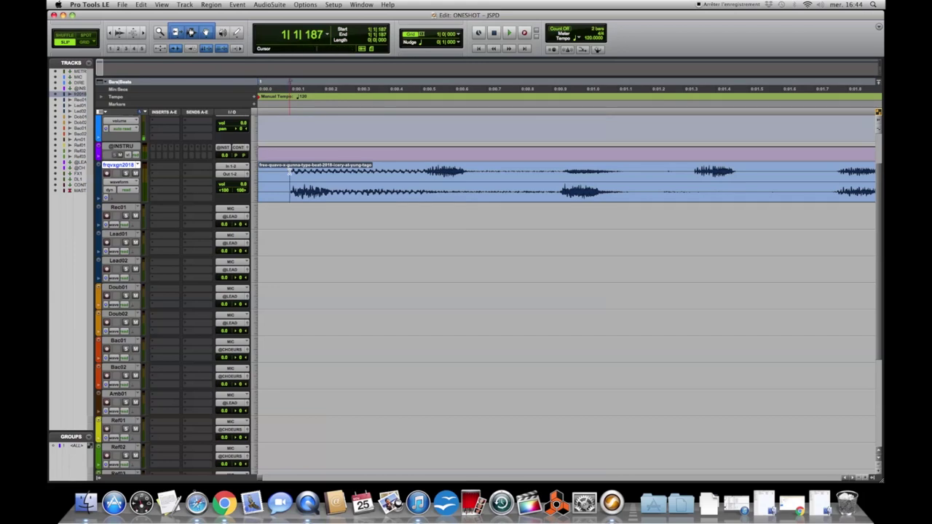
# Step: Try both whole-region selection and edit cursor placement on the beat region around its first sound
pyautogui.click(349, 196)
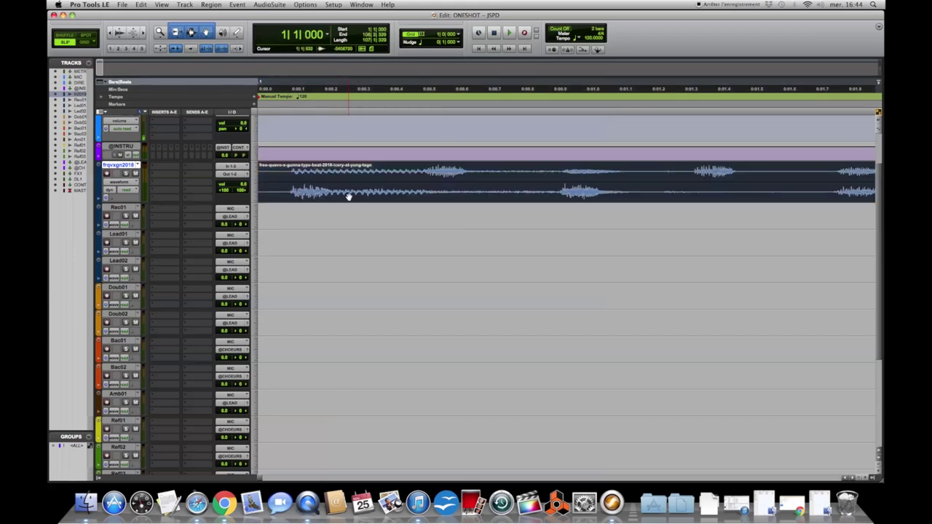
pyautogui.click(289, 175)
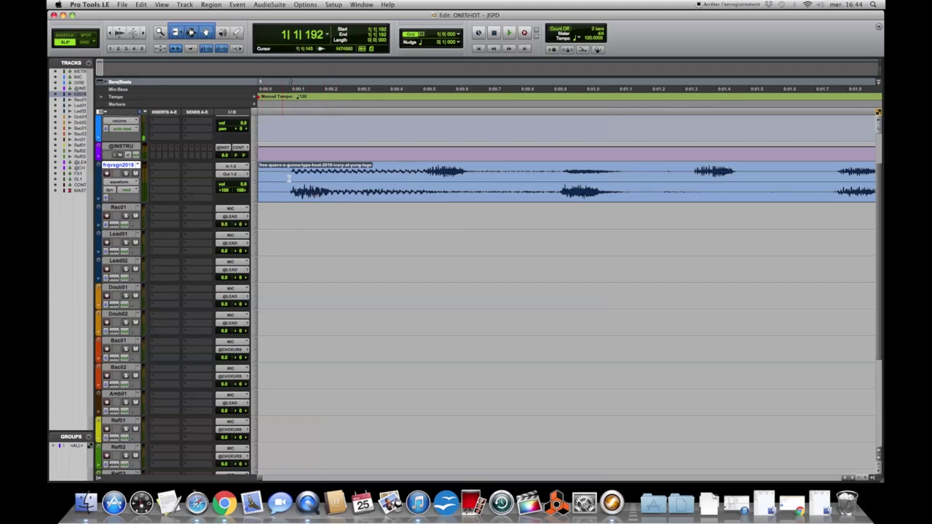
pyautogui.click(342, 229)
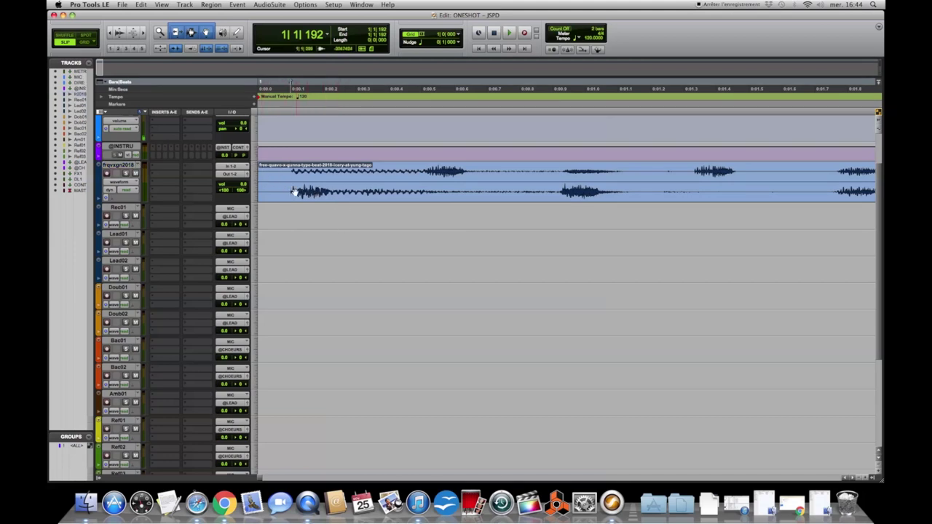
pyautogui.click(285, 191)
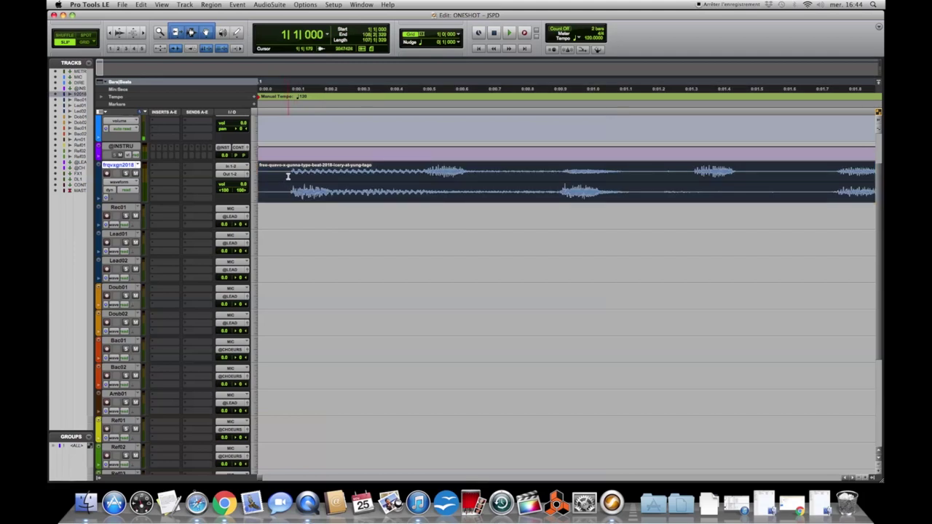
pyautogui.click(314, 253)
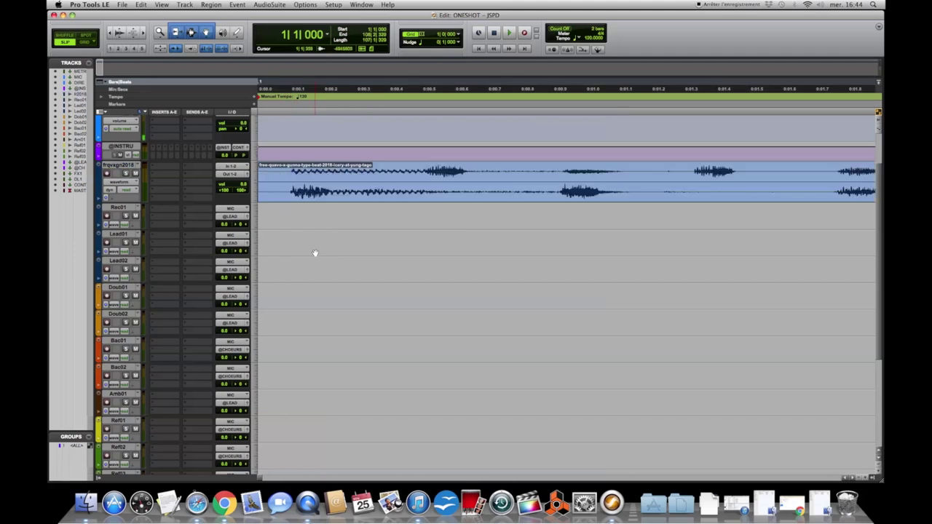
pyautogui.click(325, 176)
pyautogui.click(314, 193)
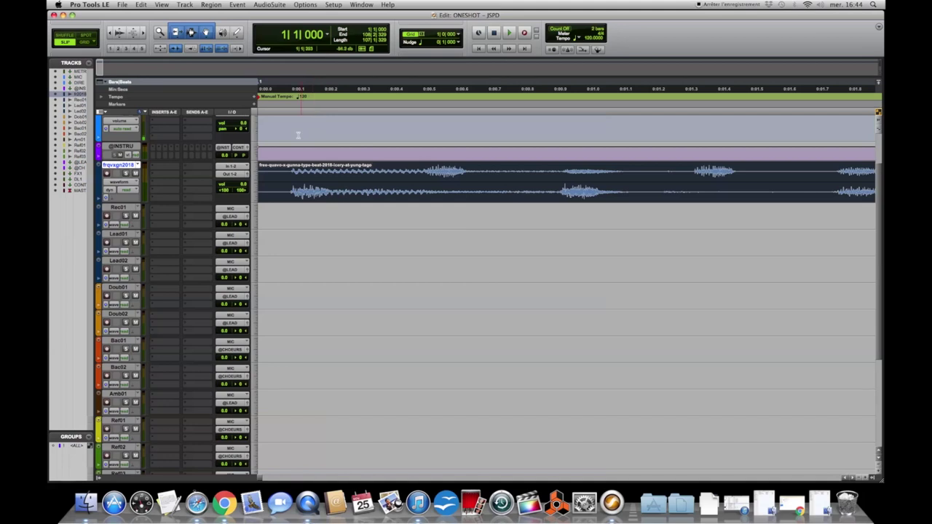
# Step: Separate the beat region just before its first sound, at about 1|1|189
pyautogui.click(312, 79)
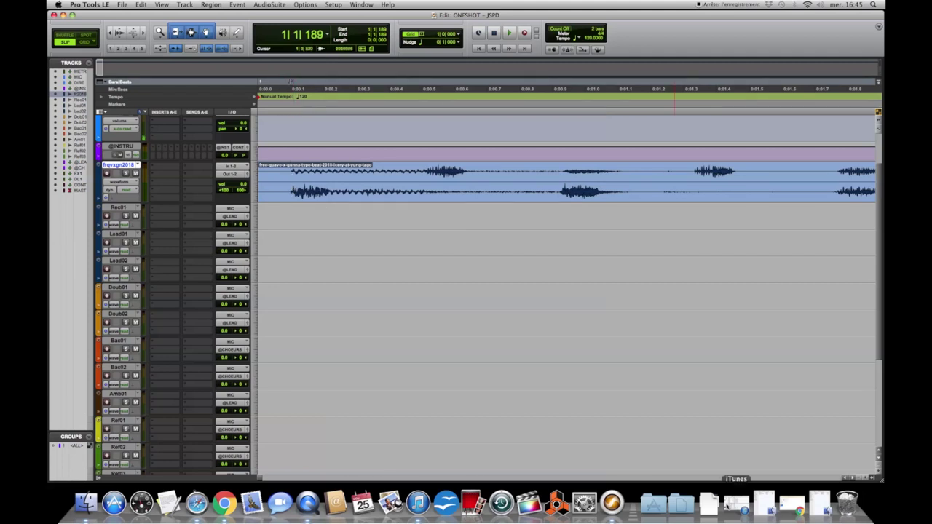
pyautogui.click(865, 478)
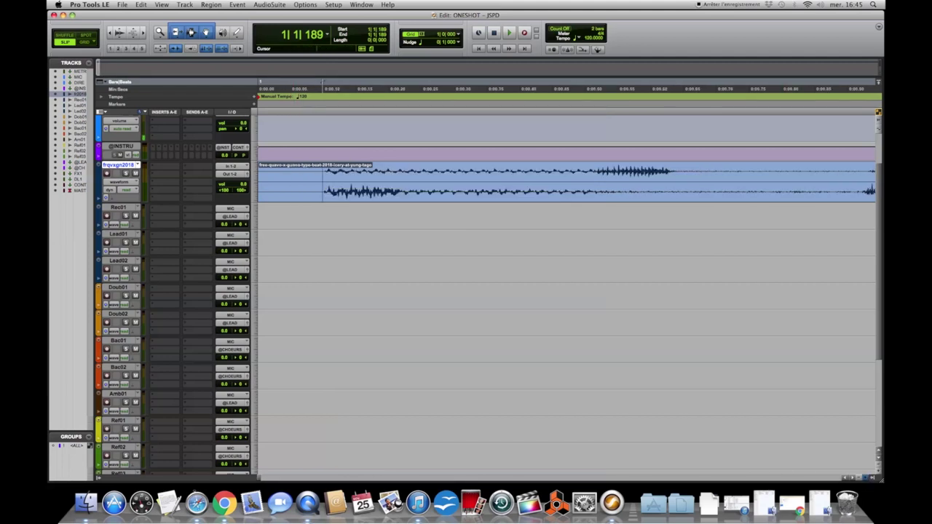
pyautogui.click(865, 478)
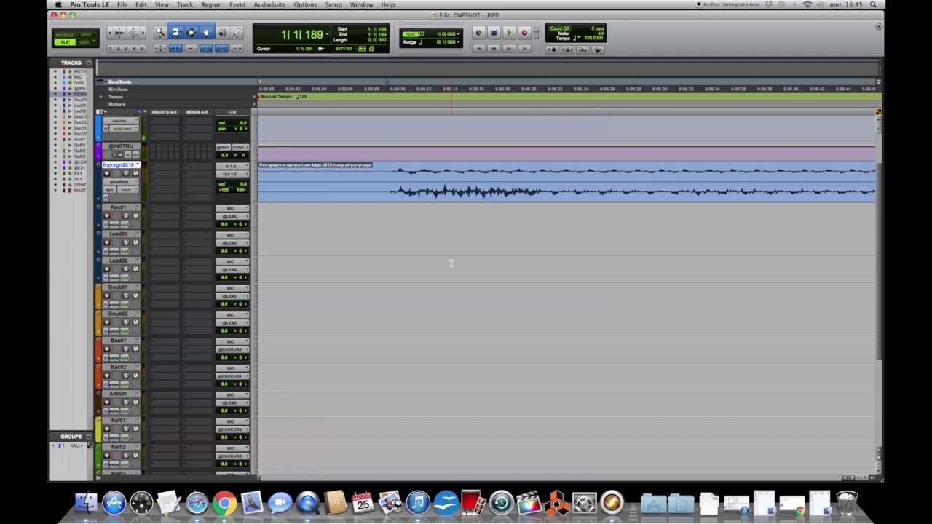
pyautogui.press('super+e')
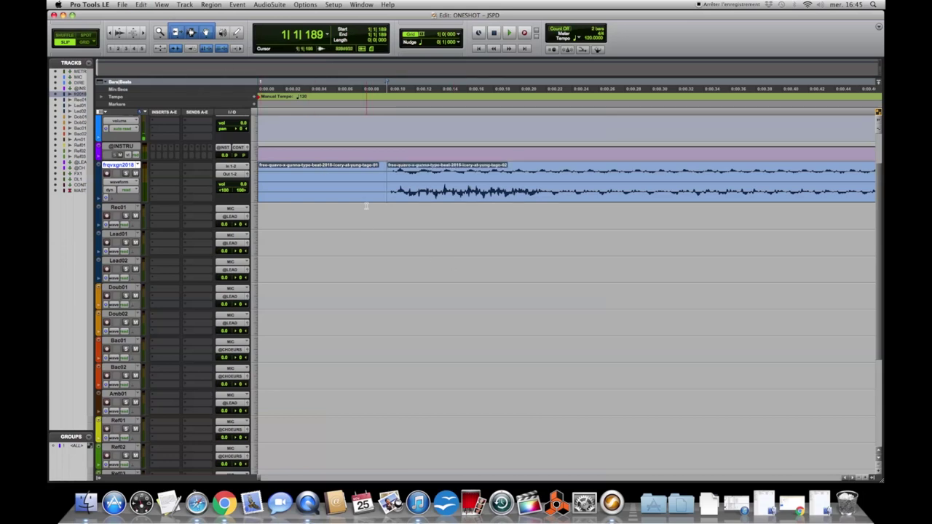
# Step: Select the silent region at the beginning of the beat and review the Separate Region commands
pyautogui.click(161, 5)
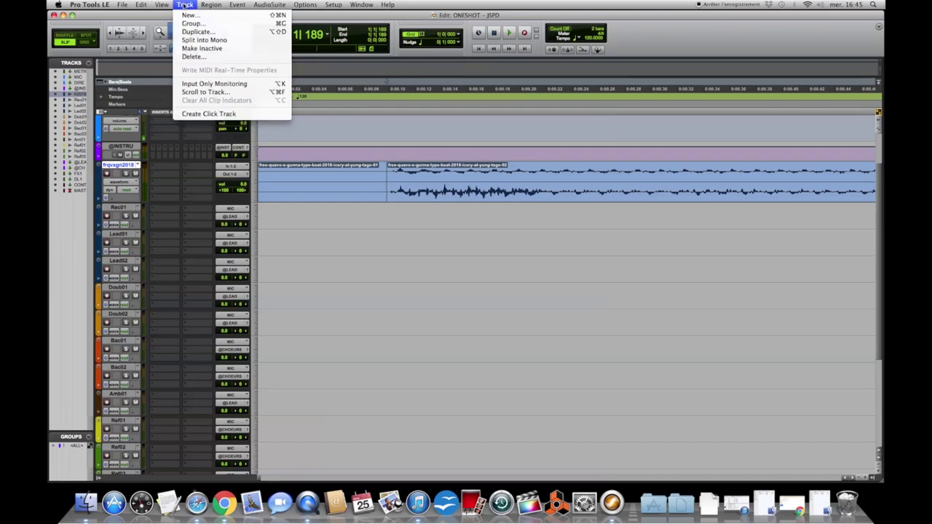
pyautogui.moveTo(141, 5)
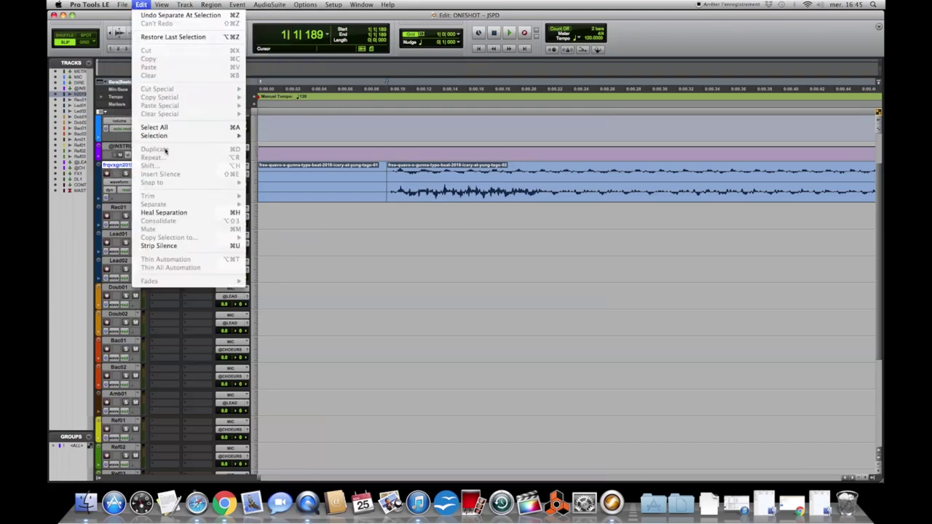
pyautogui.click(368, 222)
pyautogui.click(347, 194)
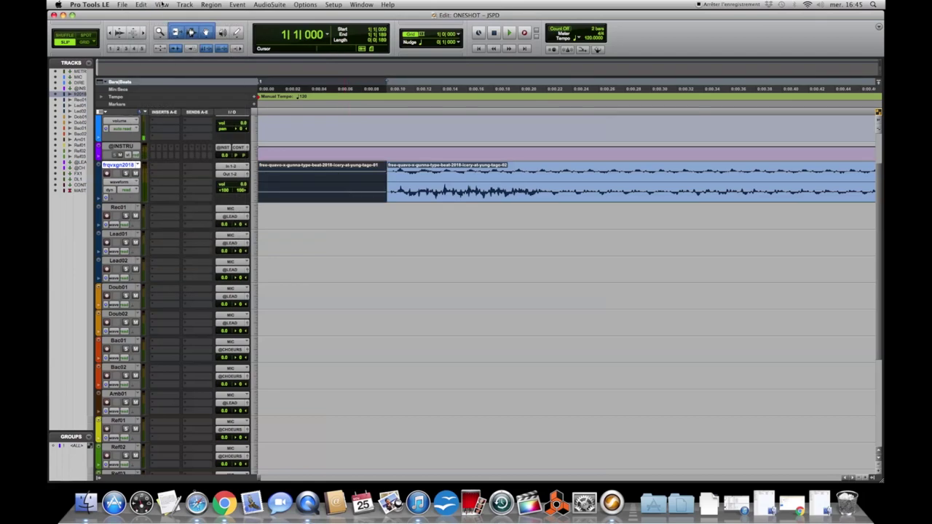
pyautogui.click(184, 5)
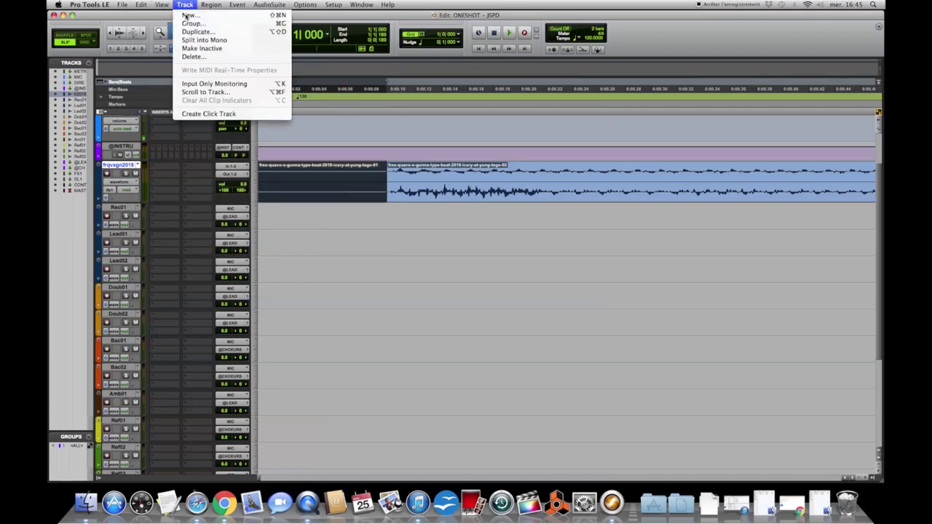
pyautogui.moveTo(141, 6)
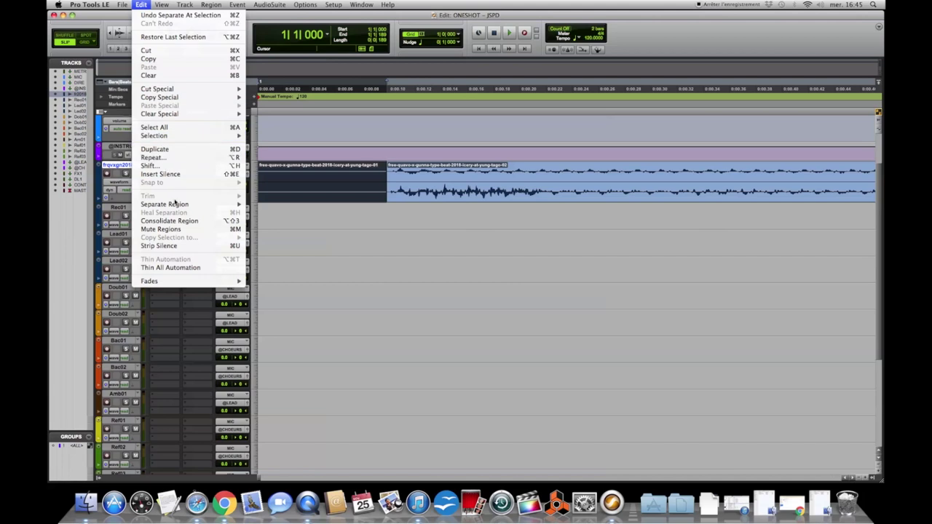
pyautogui.moveTo(179, 209)
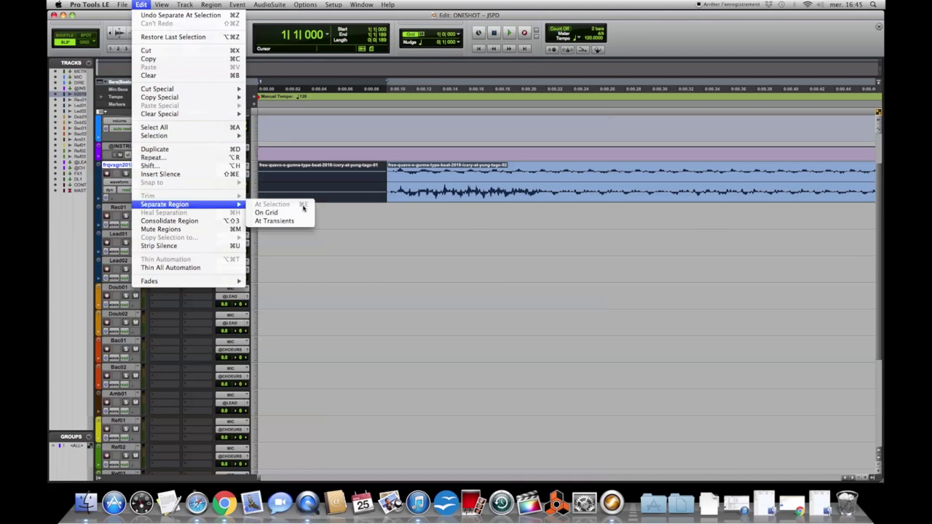
pyautogui.click(336, 182)
# Step: Delete the silent opening region and move the remaining beat region back to the session start at 1|1|000
pyautogui.click(318, 182)
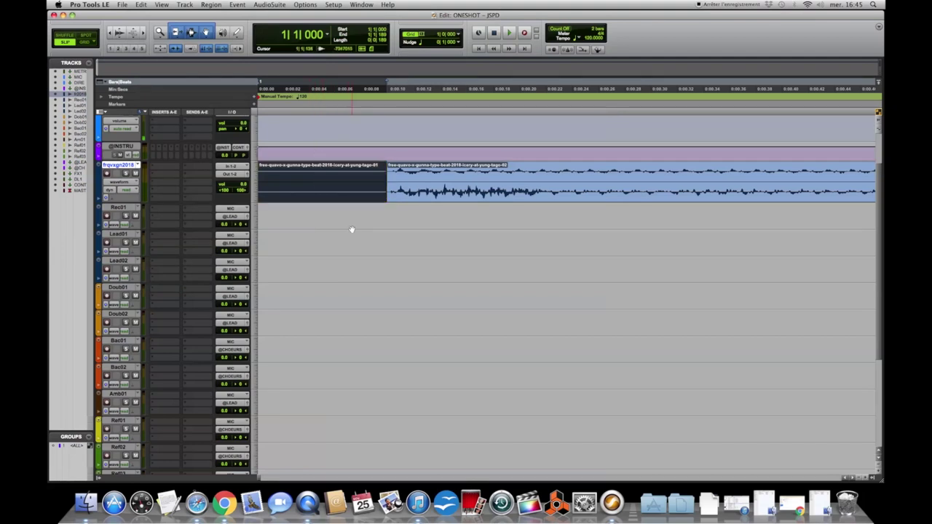
pyautogui.press('Delete')
pyautogui.moveTo(425, 195); pyautogui.dragTo(260, 192)
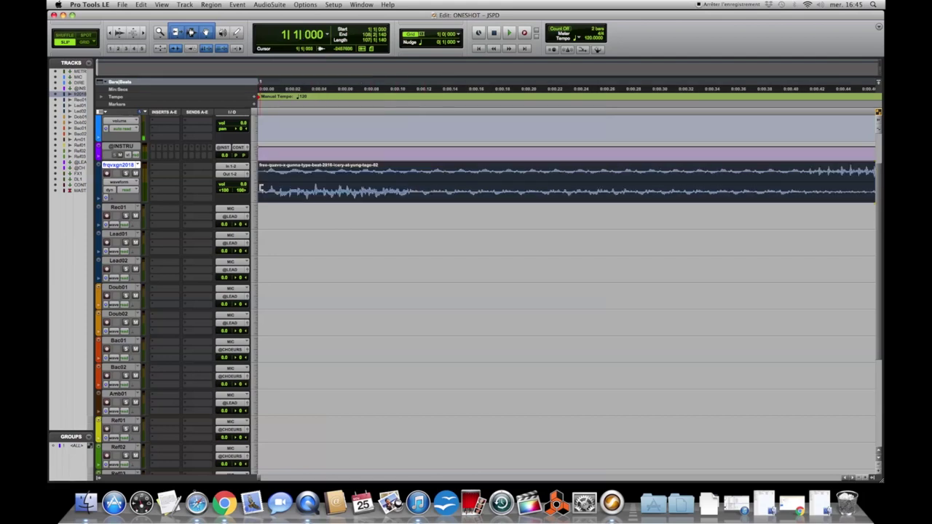
# Step: Select the trimmed beat region and play its opening twice from the session start to check it begins immediately
pyautogui.click(323, 196)
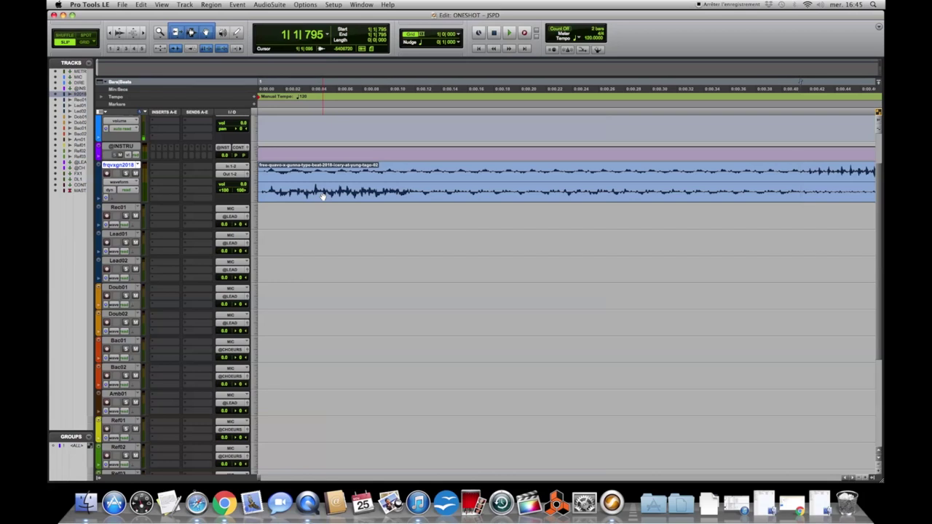
pyautogui.doubleClick(297, 194)
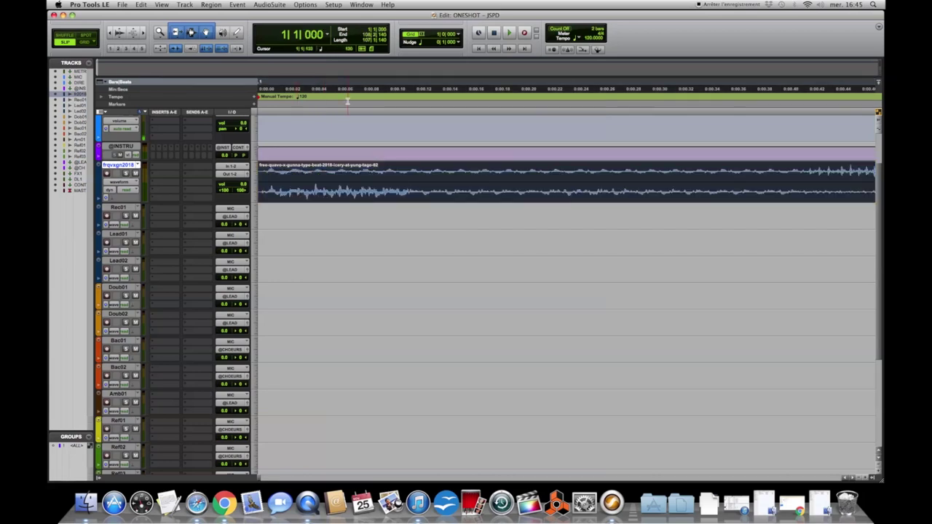
pyautogui.press('space')
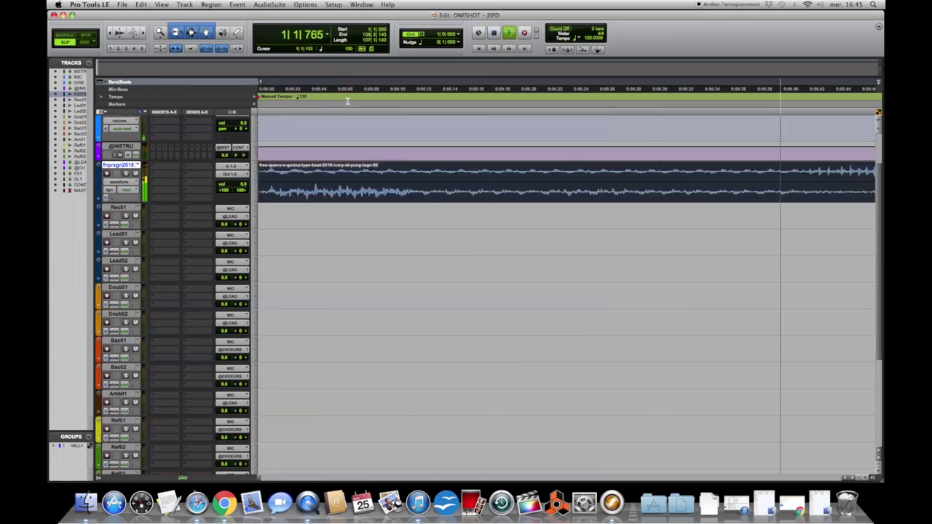
pyautogui.press('space')
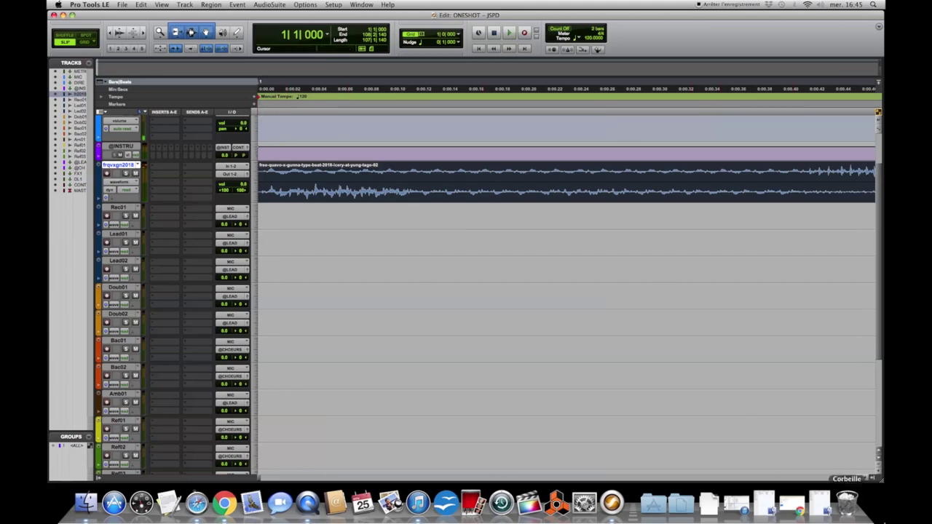
pyautogui.press('space')
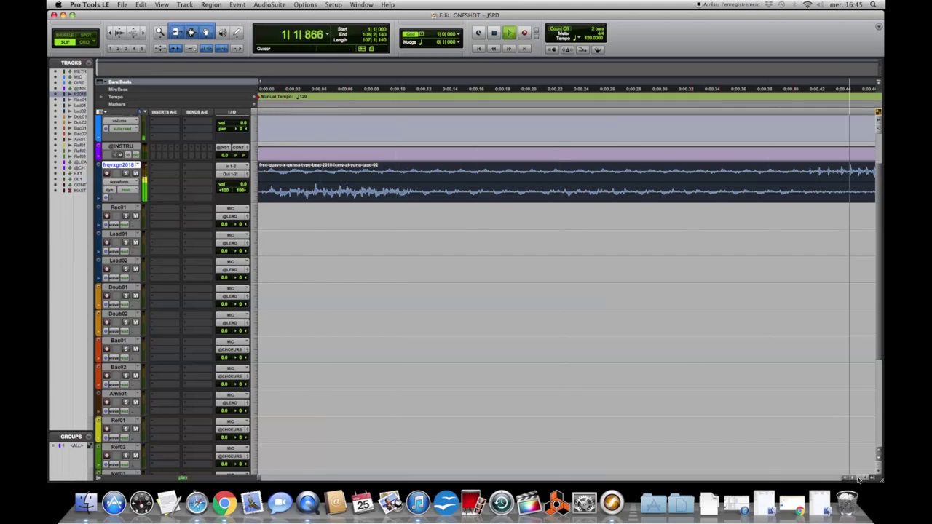
pyautogui.press('space')
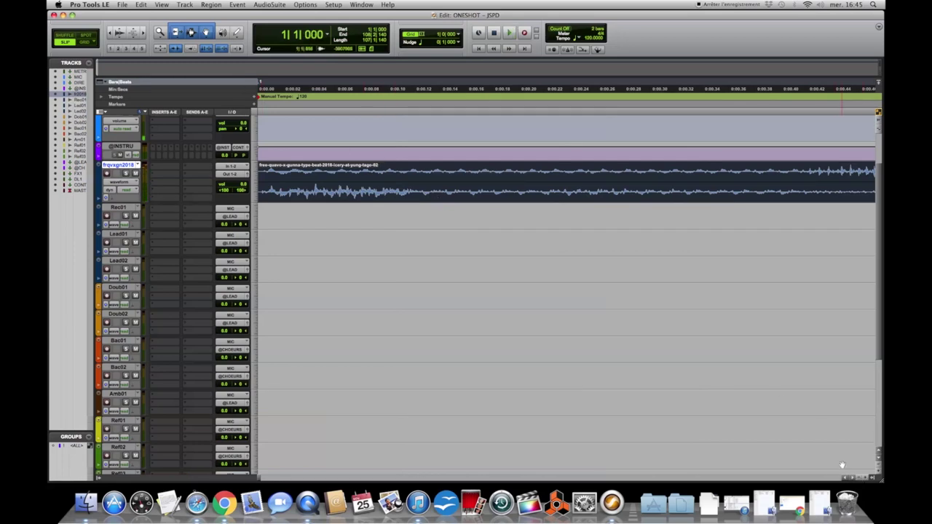
# Step: Move the beat region freely along the timeline in Slip mode so it starts at about 1|4|376
pyautogui.click(859, 479)
pyautogui.click(859, 479)
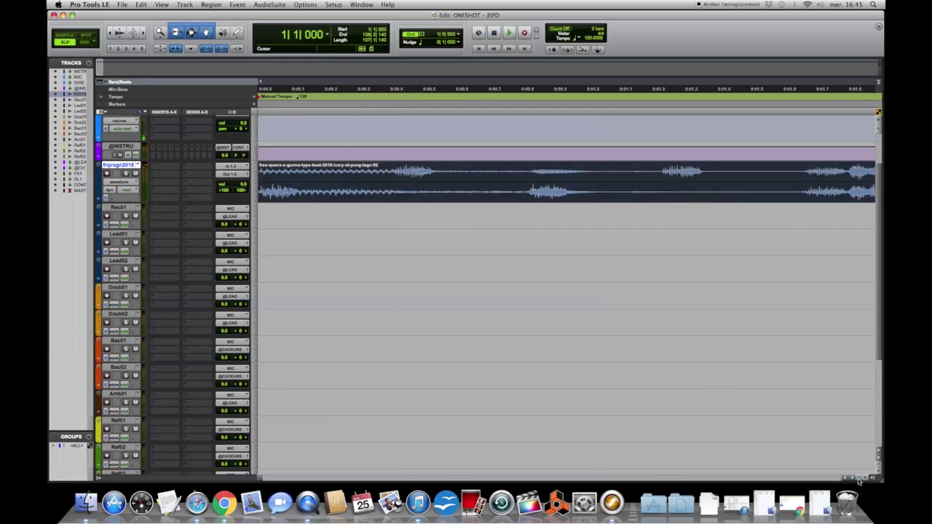
pyautogui.click(859, 479)
pyautogui.click(859, 479)
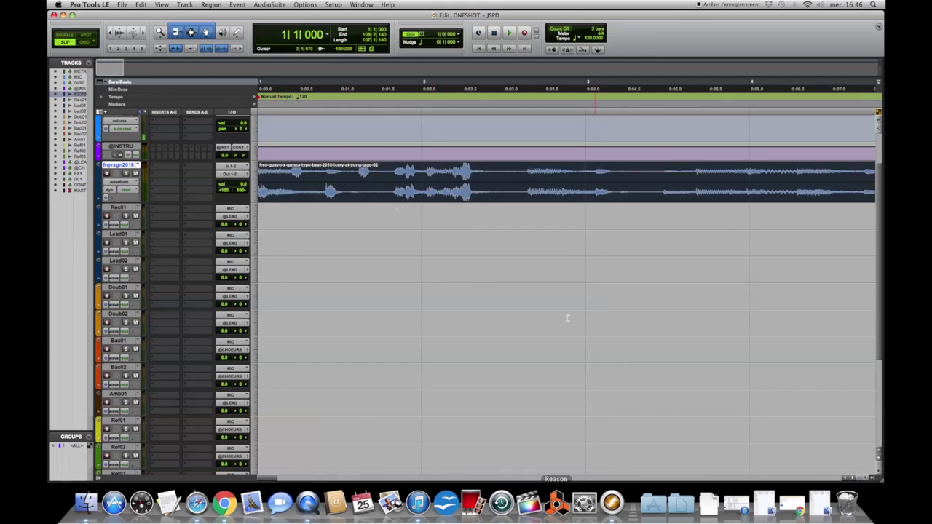
pyautogui.moveTo(338, 193); pyautogui.dragTo(553, 200)
pyautogui.moveTo(331, 193); pyautogui.dragTo(449, 195)
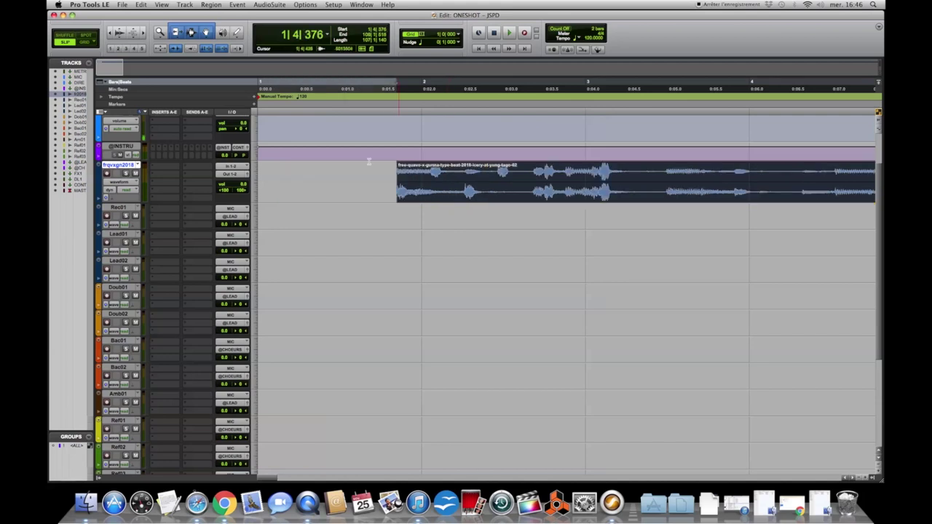
# Step: Switch to Grid mode with the Absolute Grid option and move the beat region back to the session start at 1|1|000
pyautogui.click(87, 42)
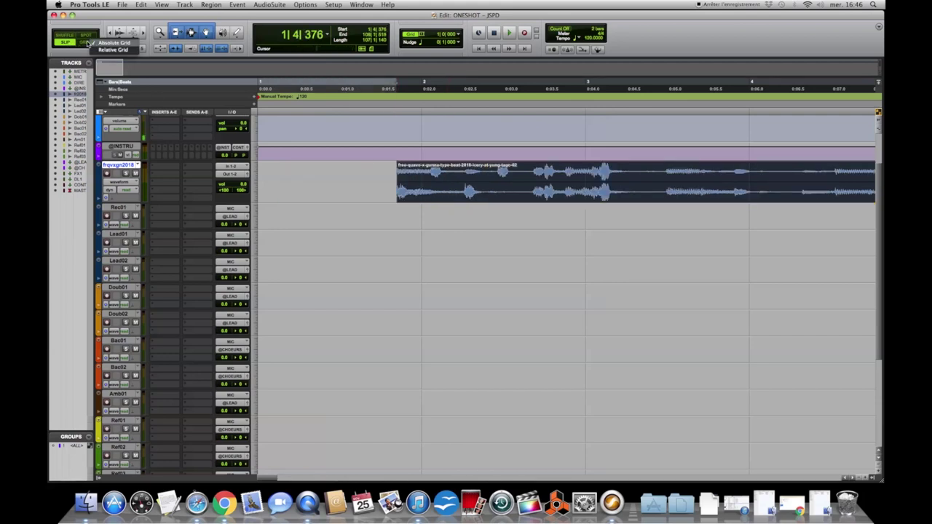
pyautogui.click(81, 45)
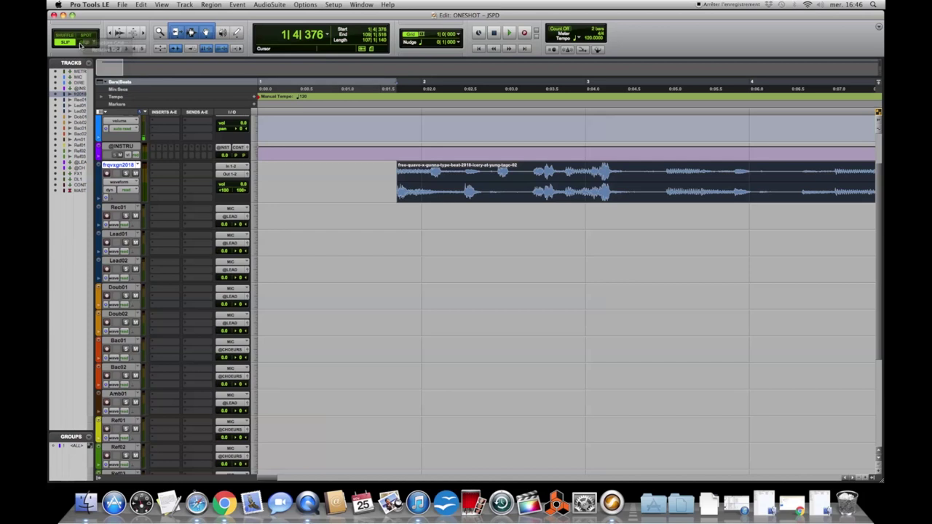
pyautogui.click(81, 44)
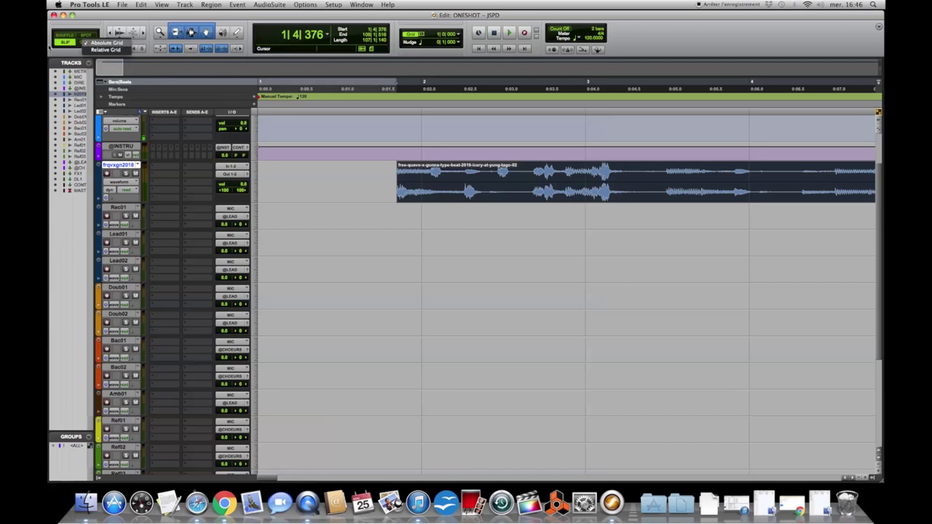
pyautogui.click(50, 46)
pyautogui.click(86, 44)
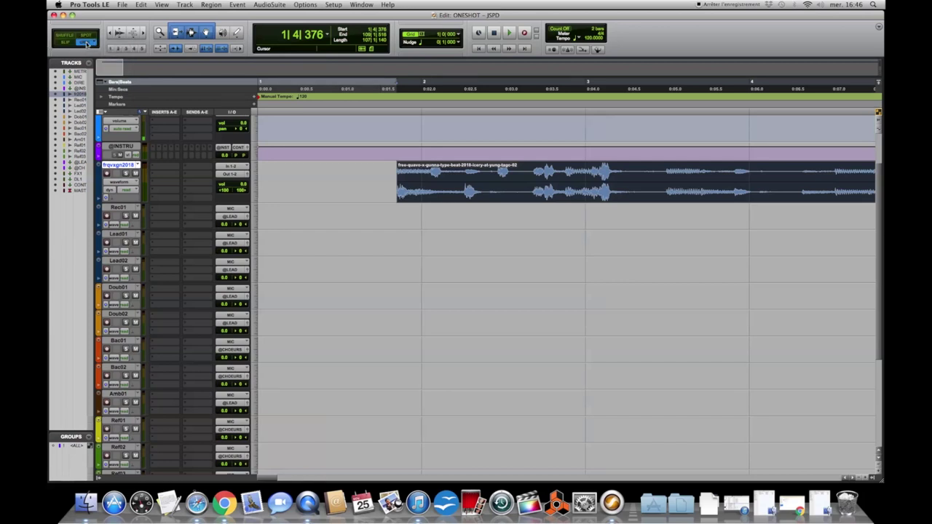
pyautogui.click(437, 195)
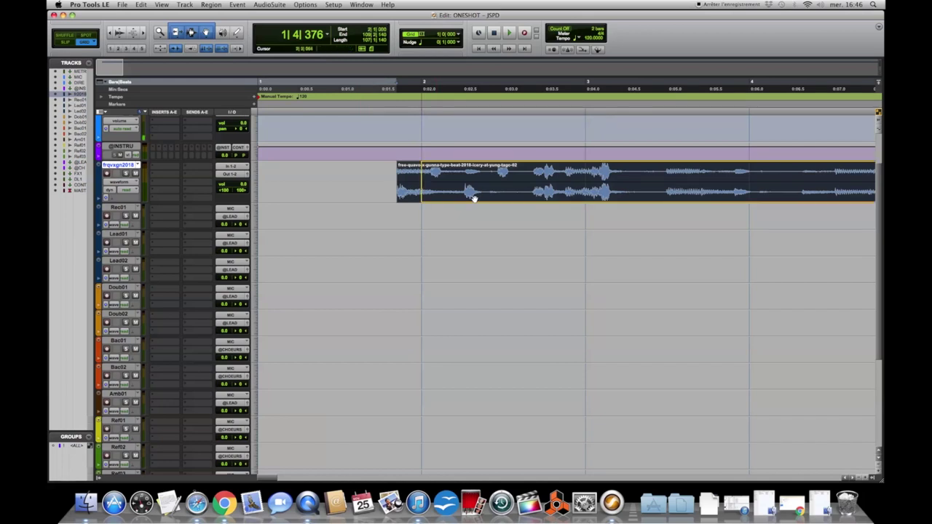
pyautogui.moveTo(388, 198); pyautogui.dragTo(302, 174)
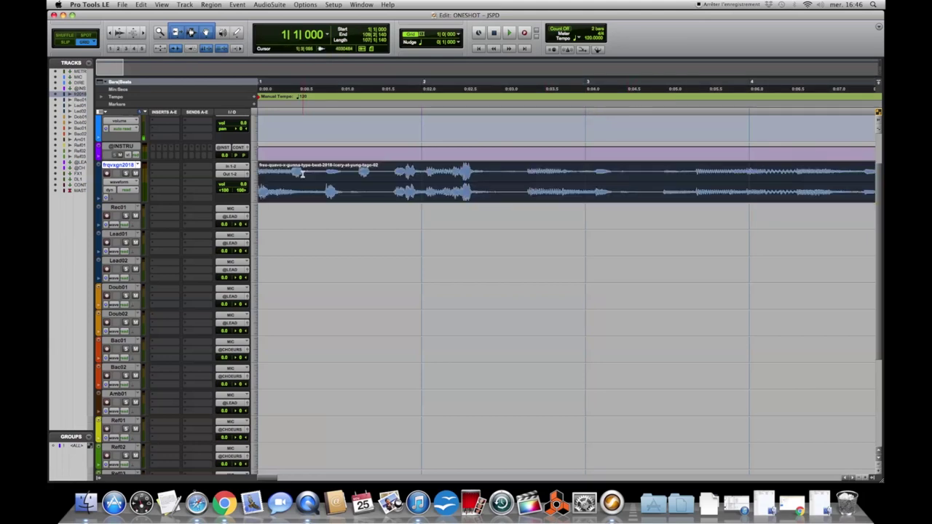
# Step: Try a 1/2 note grid by moving the beat region to 2|1|000, and undo the move
pyautogui.click(434, 37)
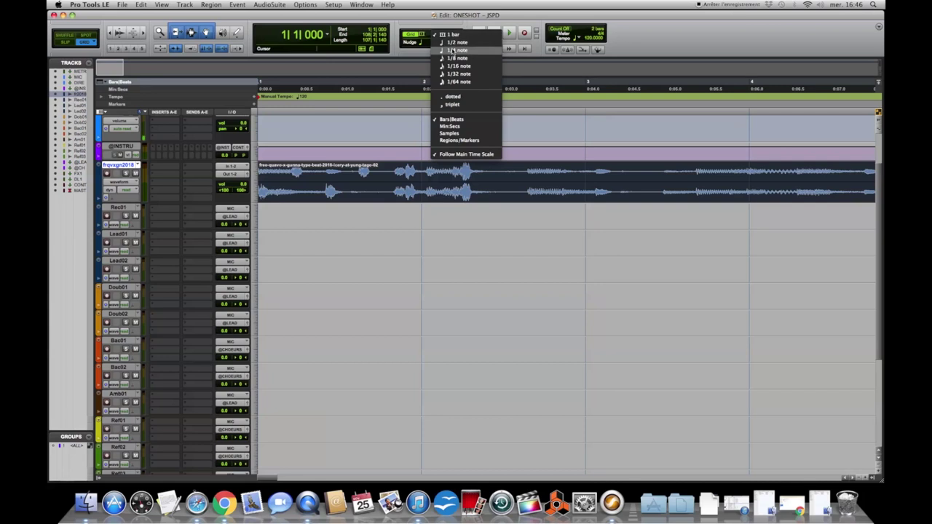
pyautogui.click(453, 43)
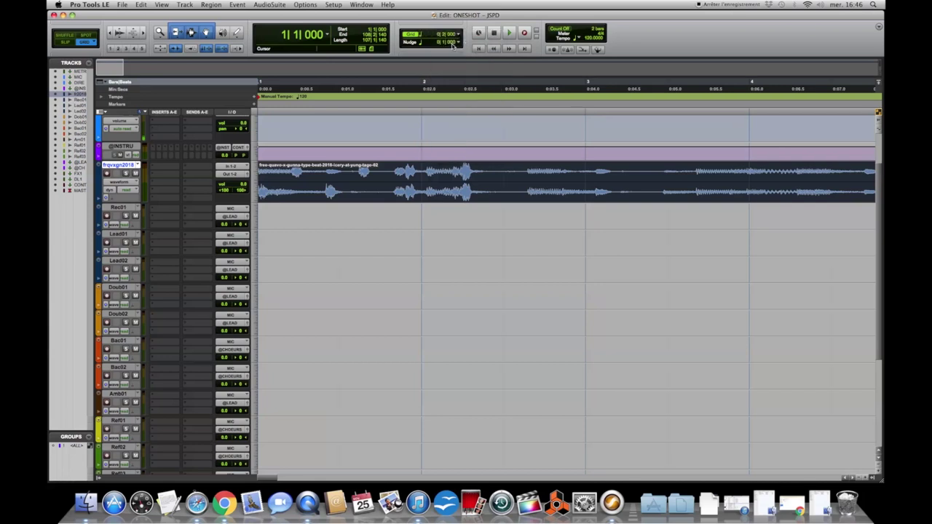
pyautogui.moveTo(297, 196); pyautogui.dragTo(446, 195)
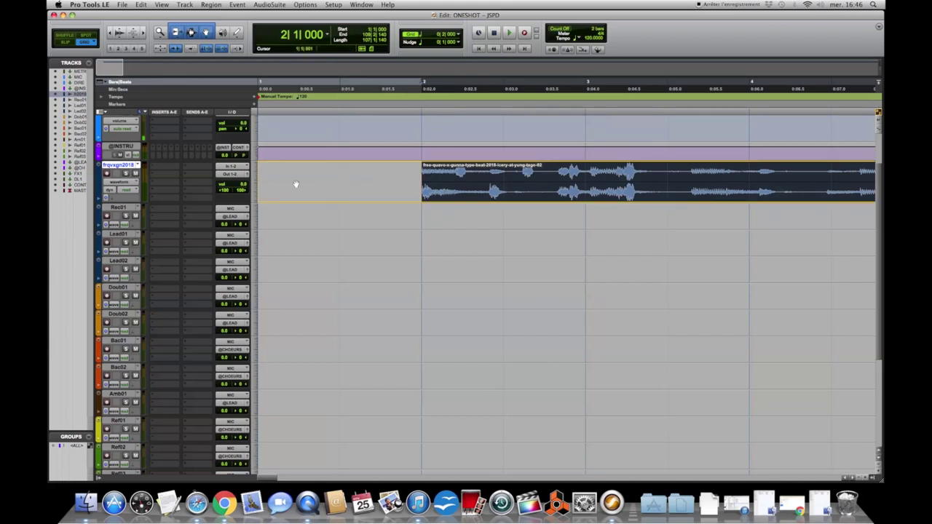
pyautogui.press('super+z')
# Step: Set the grid to 1/4 note, try shifting the beat region along it, and undo the shift
pyautogui.click(430, 36)
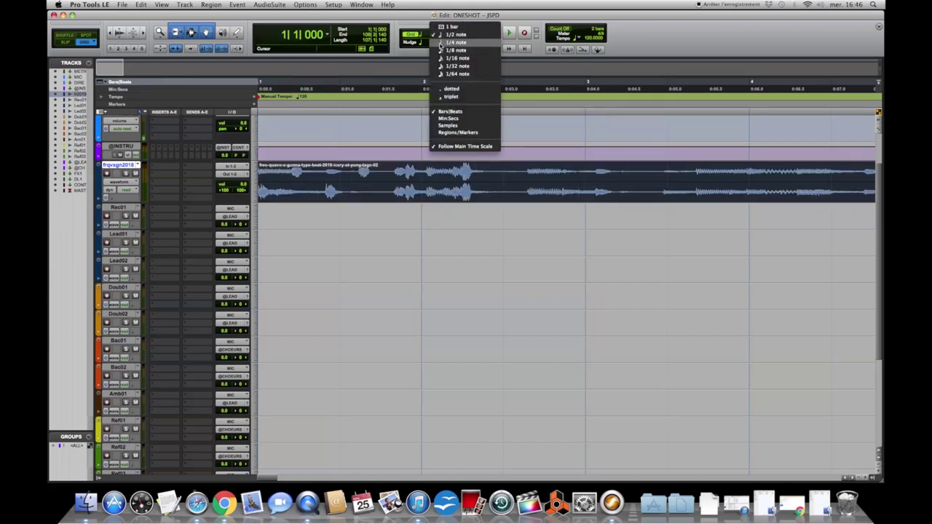
pyautogui.click(448, 44)
pyautogui.moveTo(334, 195); pyautogui.dragTo(393, 191)
pyautogui.press('super+z')
# Step: Play the beat from the session start to judge its tempo and set the session tempo to 73 BPM
pyautogui.press('space')
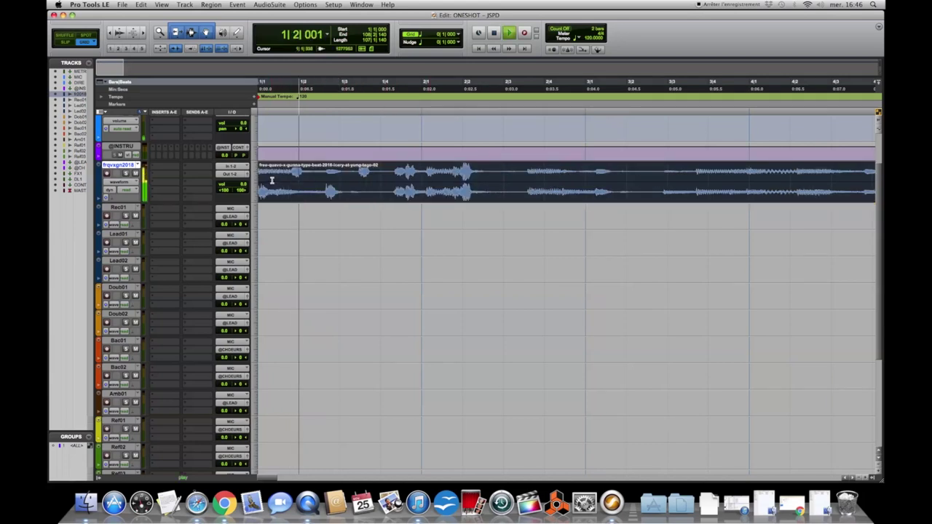
pyautogui.press('space')
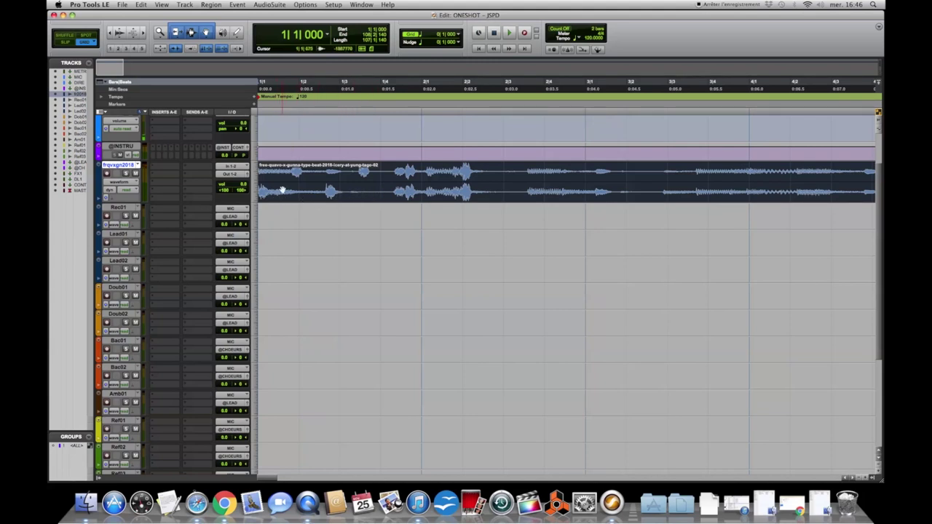
pyautogui.moveTo(307, 200); pyautogui.dragTo(286, 198)
pyautogui.press('space')
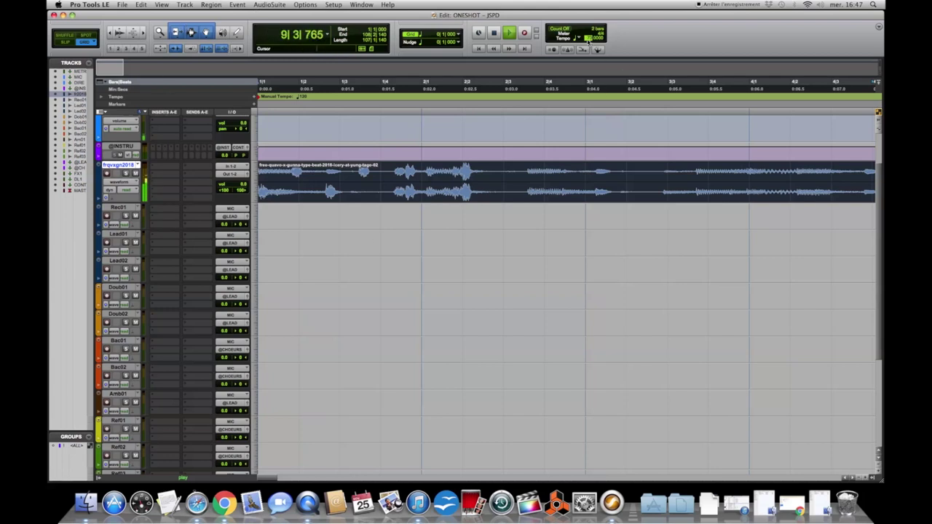
pyautogui.press('Return')
pyautogui.press('space')
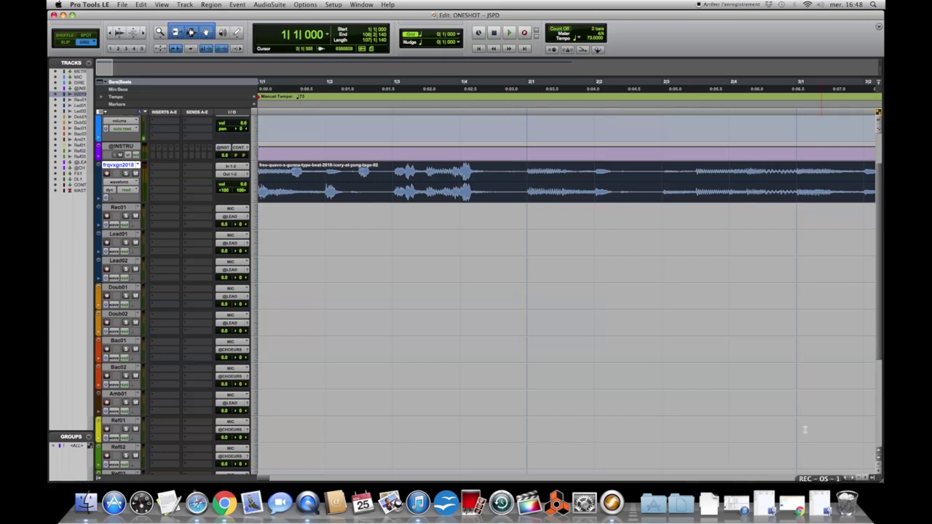
# Step: Turn on the metronome and play the beat's opening bars against it to check the tempo
pyautogui.click(568, 50)
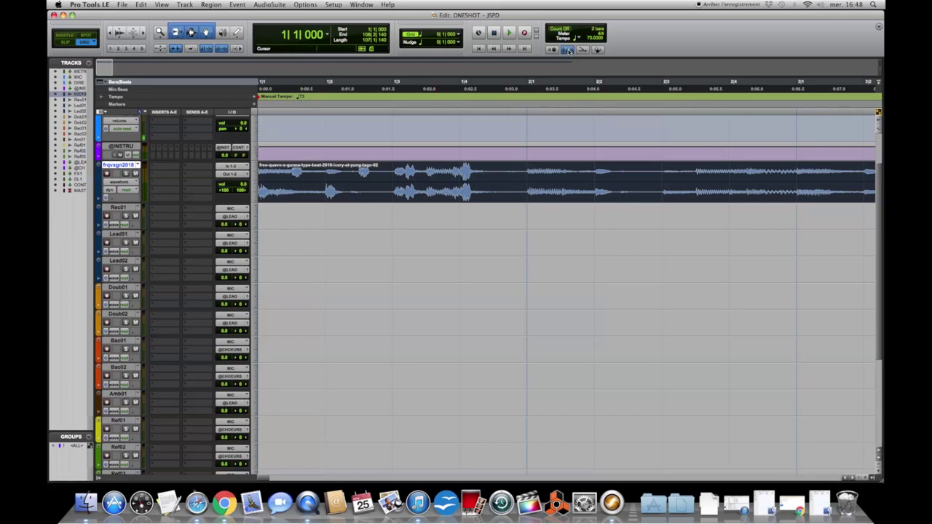
pyautogui.press('space')
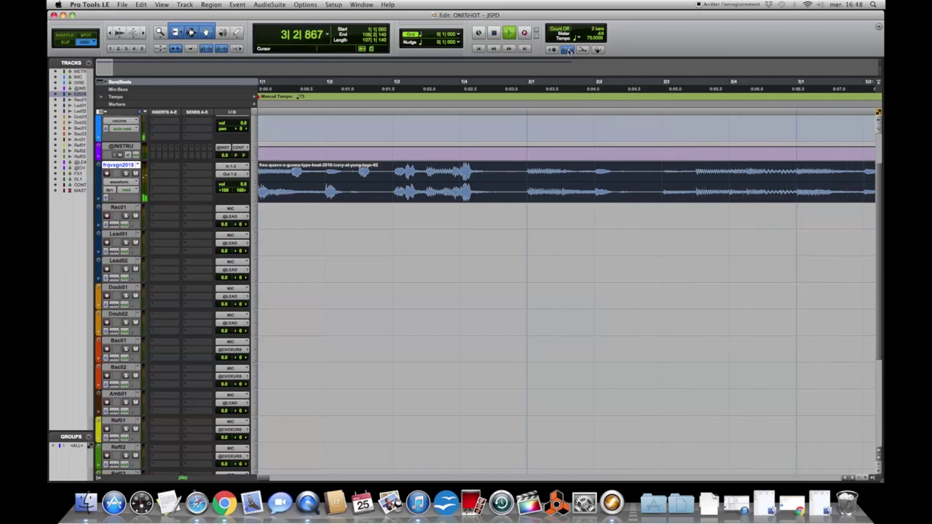
pyautogui.press('space')
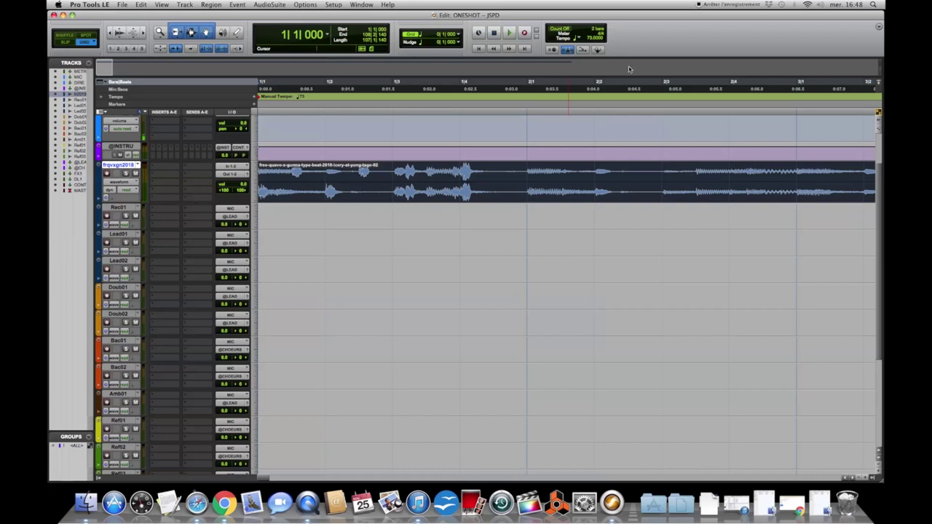
# Step: Examine the beat's arrangement across the wider timeline and mark out the range from 5|1|000 to 9|3|000 on the tracks below
pyautogui.click(860, 479)
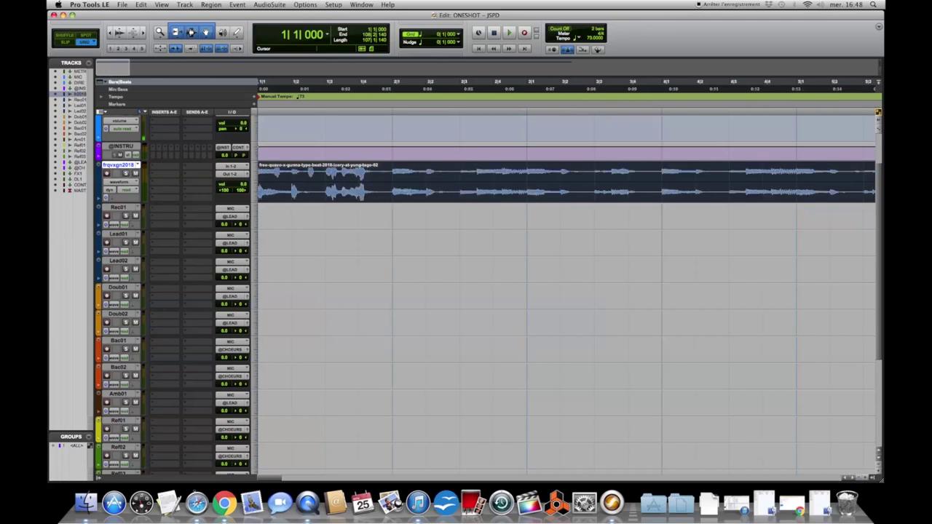
pyautogui.click(860, 480)
pyautogui.click(860, 480)
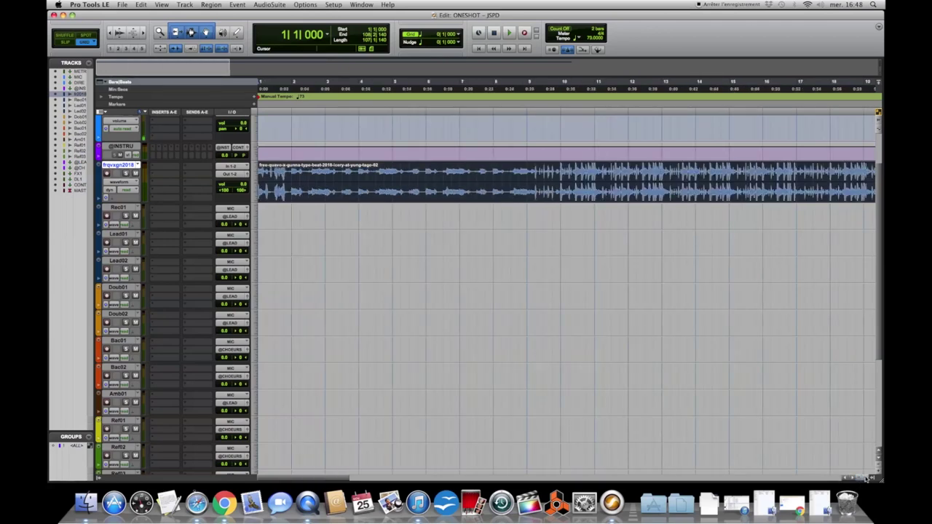
pyautogui.click(865, 479)
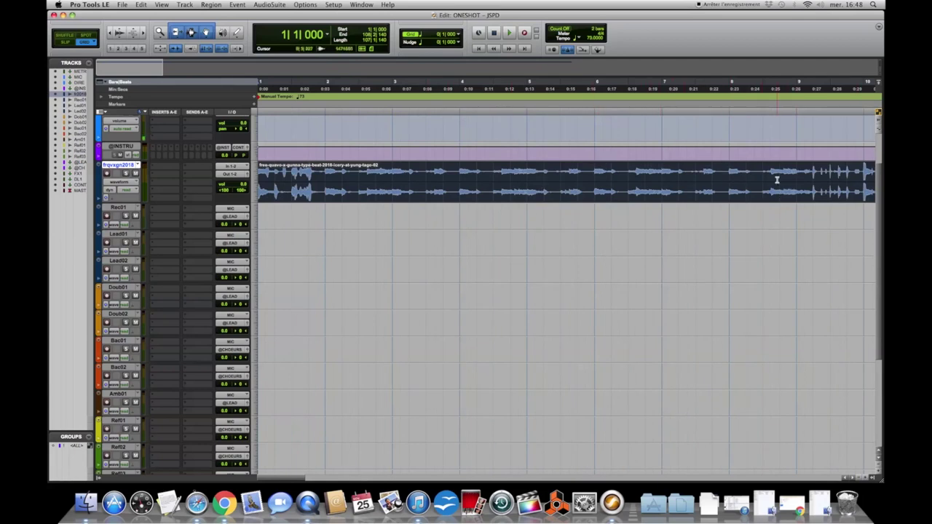
pyautogui.click(861, 478)
pyautogui.click(861, 479)
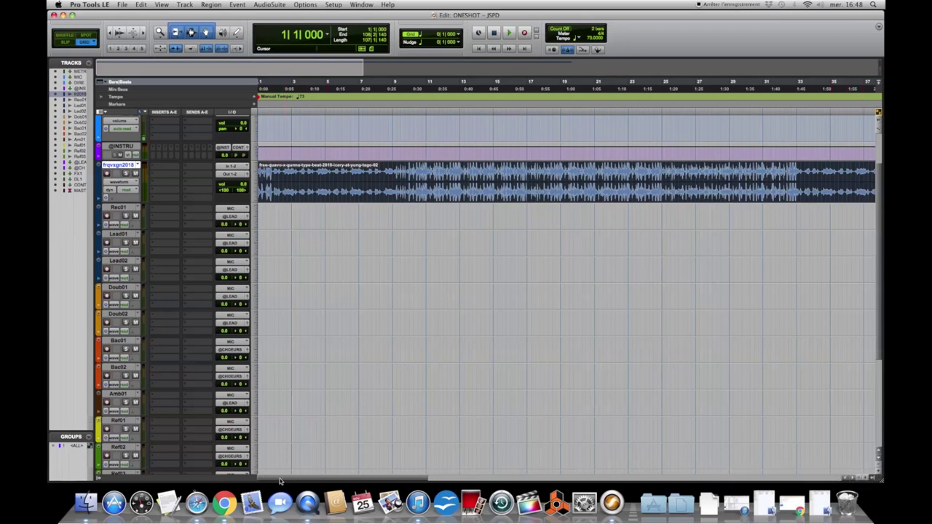
pyautogui.moveTo(287, 479); pyautogui.dragTo(251, 479)
pyautogui.moveTo(329, 217); pyautogui.dragTo(400, 362)
pyautogui.click(525, 284)
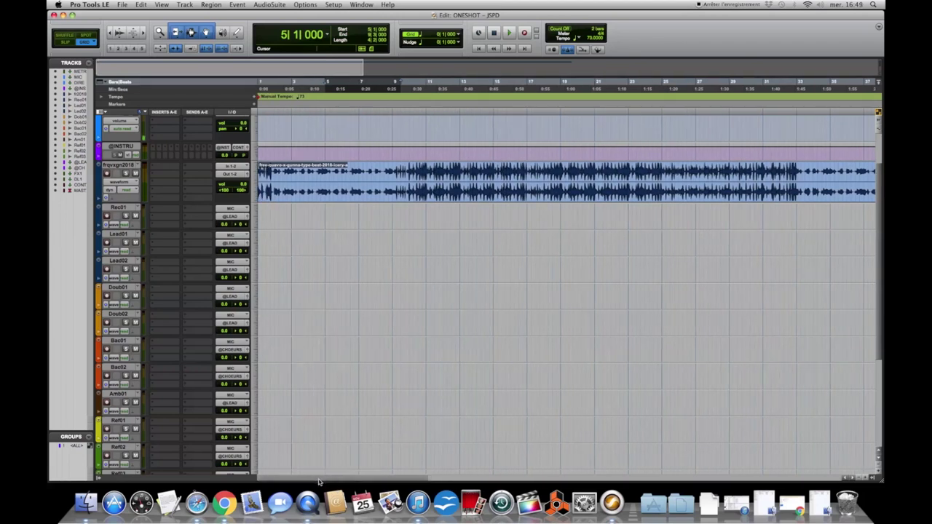
# Step: Place the edit cursor at 1|1|000 and review the settings for a new memory location without creating one
pyautogui.click(260, 82)
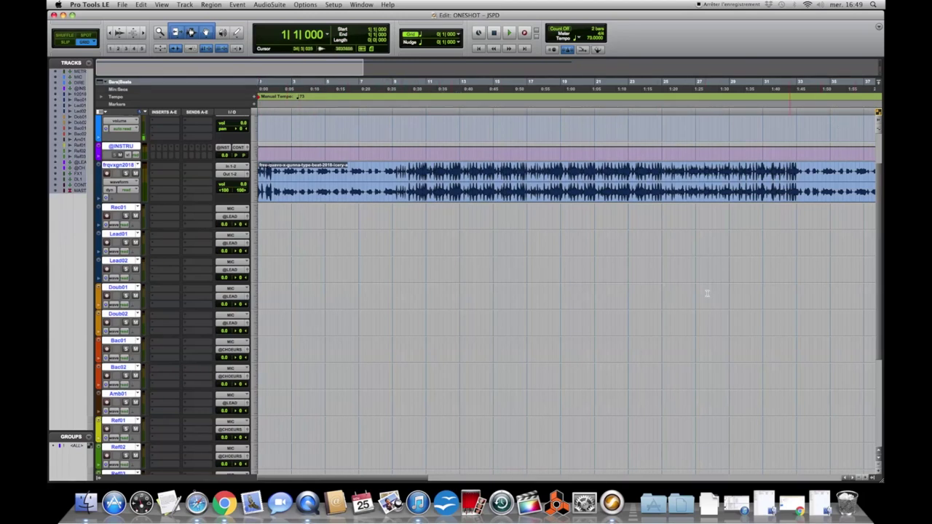
pyautogui.click(254, 107)
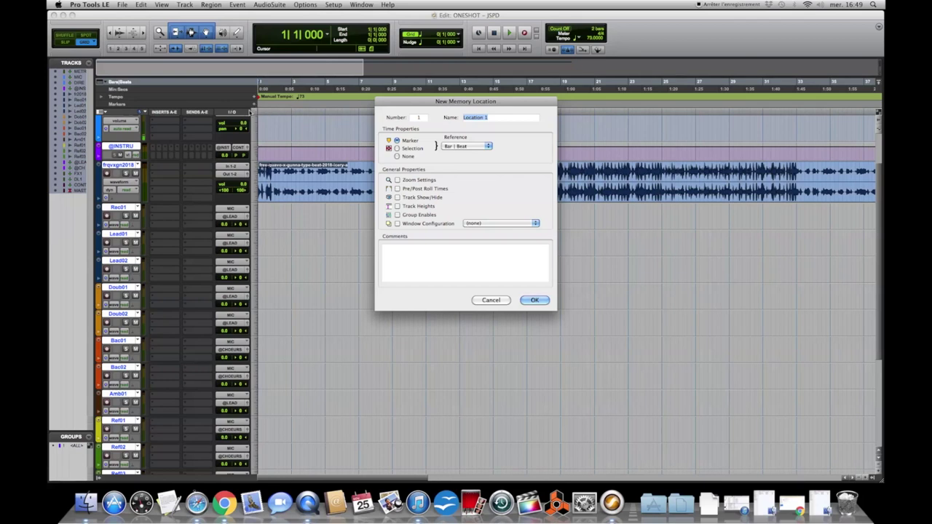
pyautogui.click(491, 300)
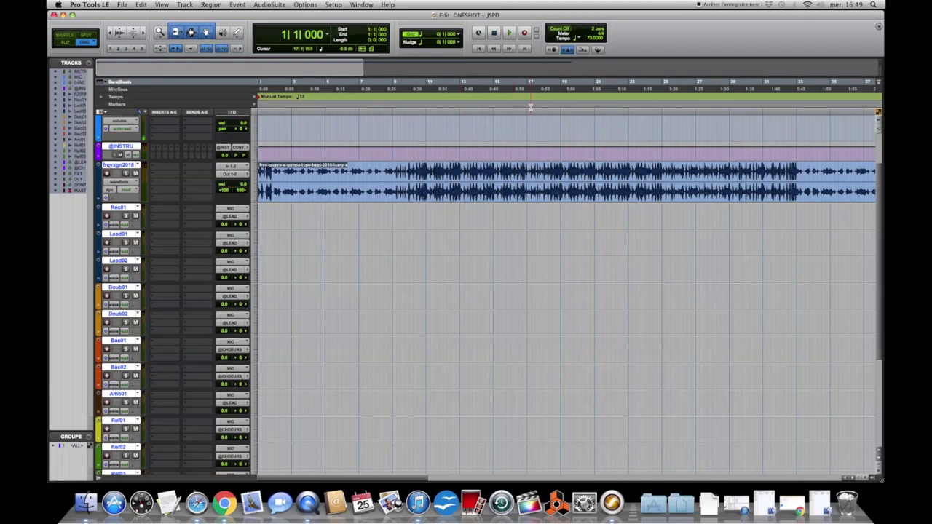
# Step: Search the help for MARK to find a marker command, and hide and restore the Markers ruler
pyautogui.click(387, 4)
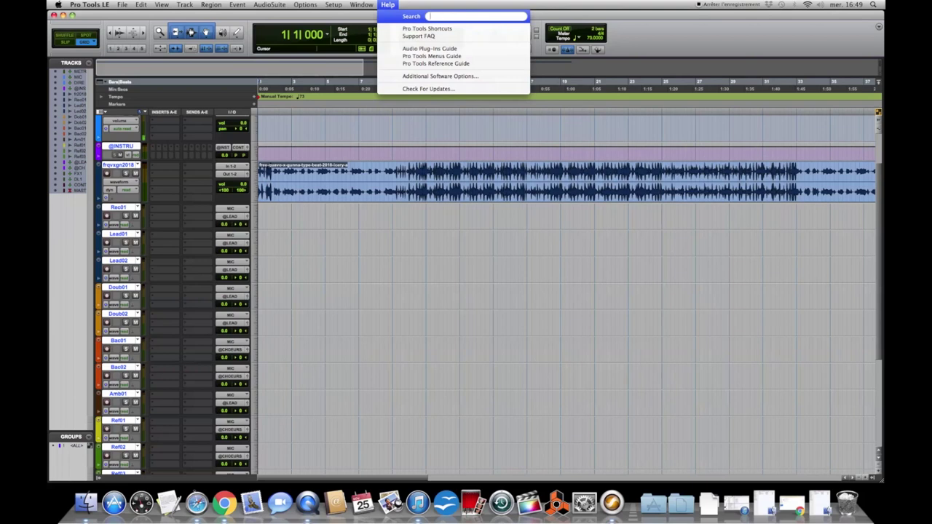
pyautogui.write('MARKETS')
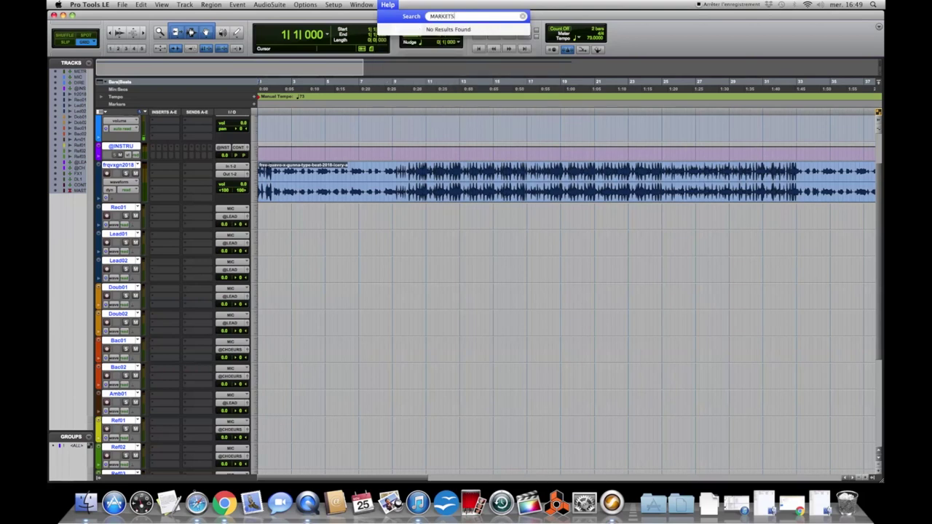
pyautogui.press('BackSpace')
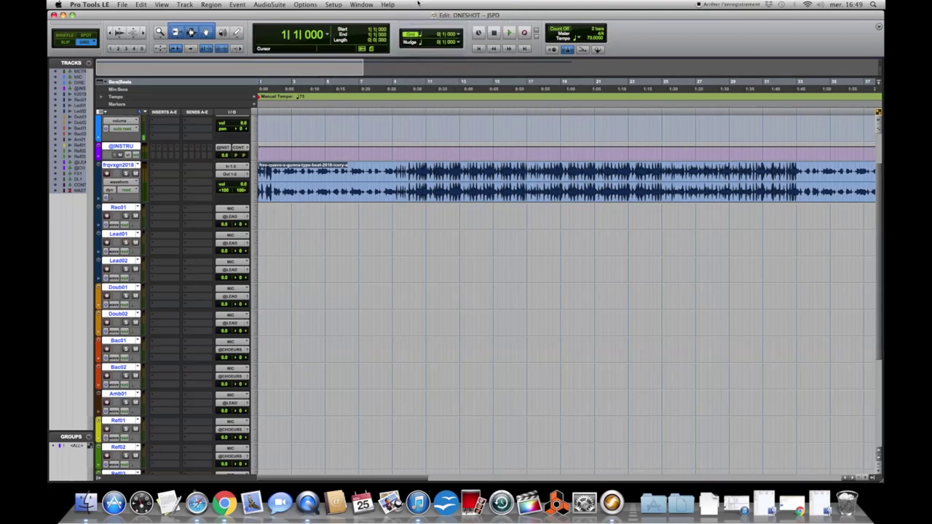
pyautogui.click(449, 30)
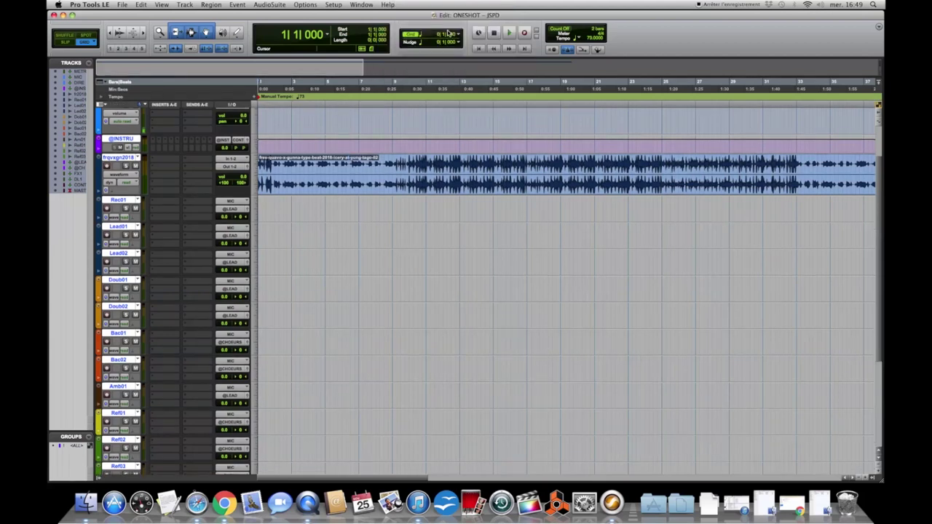
pyautogui.click(387, 5)
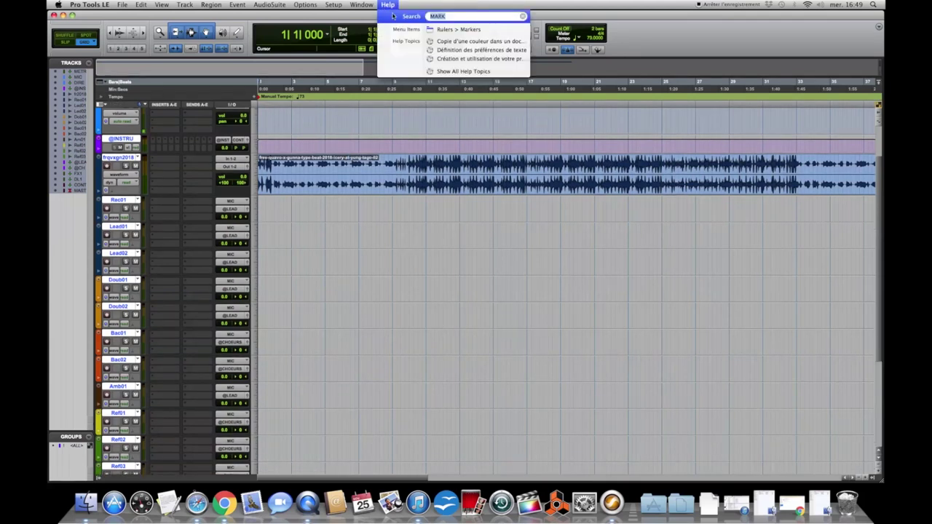
pyautogui.click(444, 32)
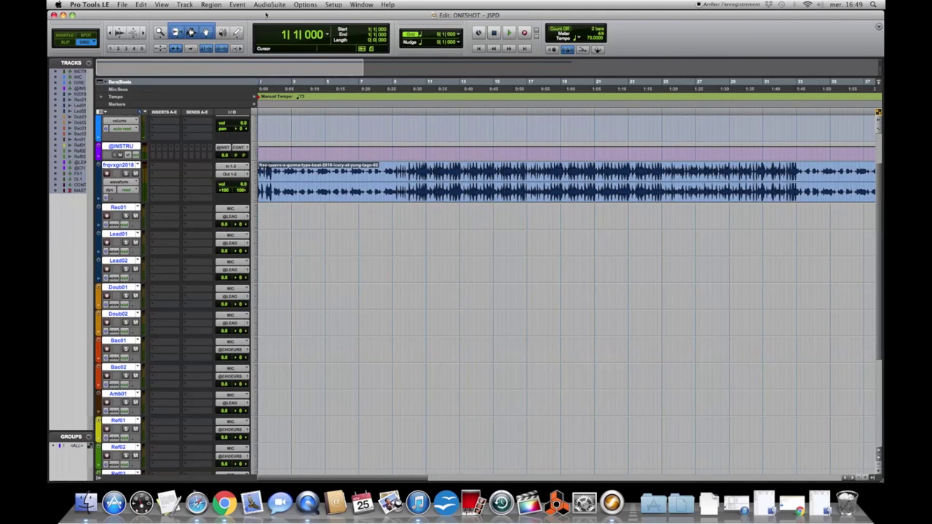
# Step: Look up where the Markers ruler option is located, using the help search for MARK
pyautogui.click(388, 5)
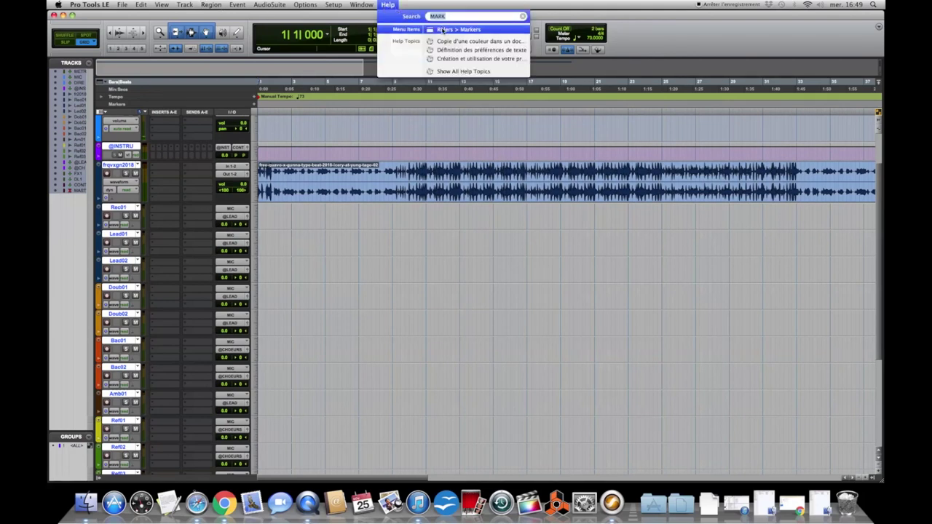
pyautogui.moveTo(442, 30)
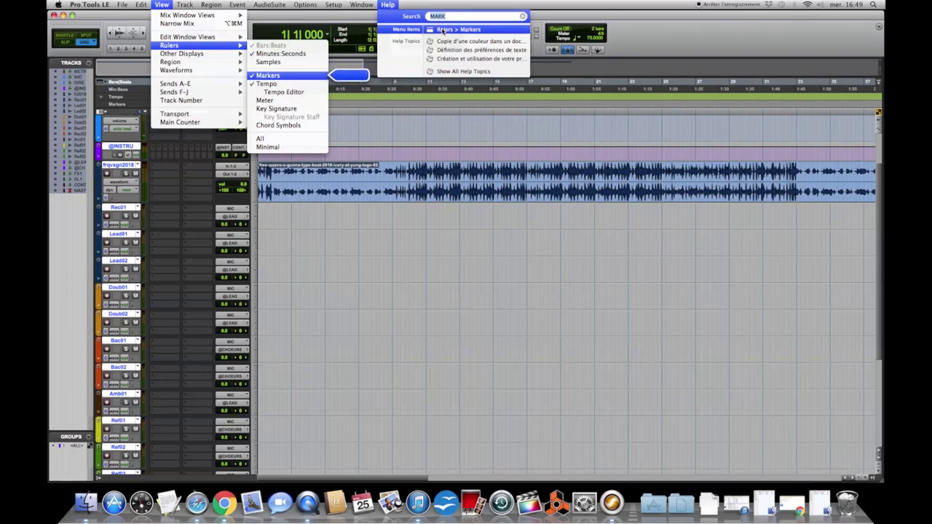
pyautogui.click(574, 6)
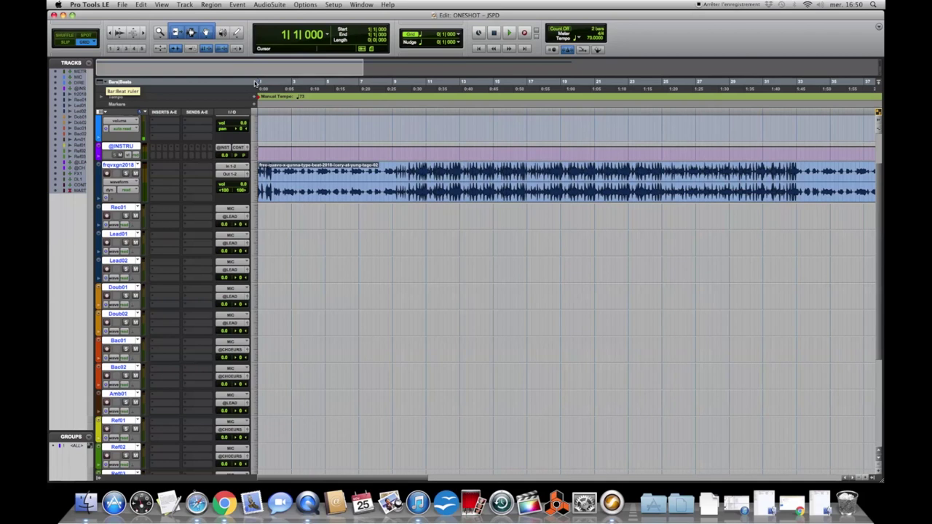
# Step: Create a marker memory location named INTRO at 1|1|000
pyautogui.press('KP_Enter')
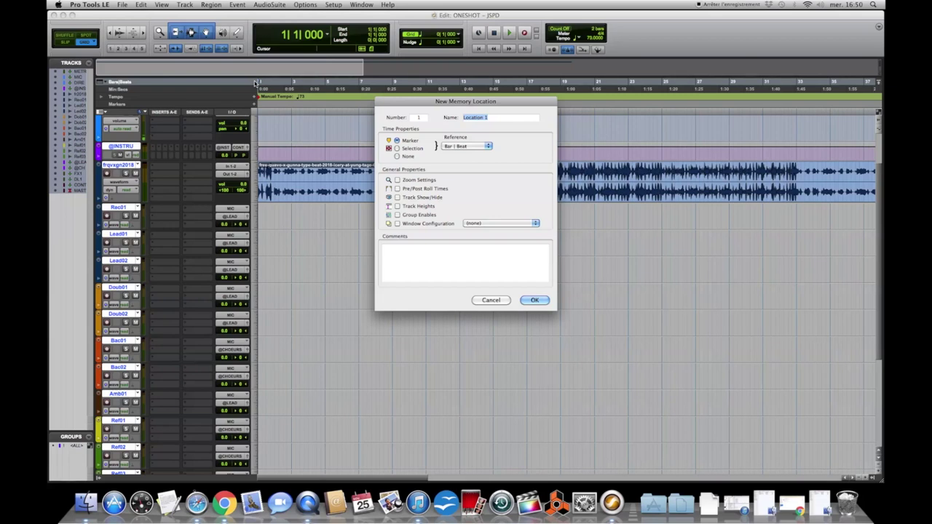
pyautogui.write('INTRO')
pyautogui.press('Return')
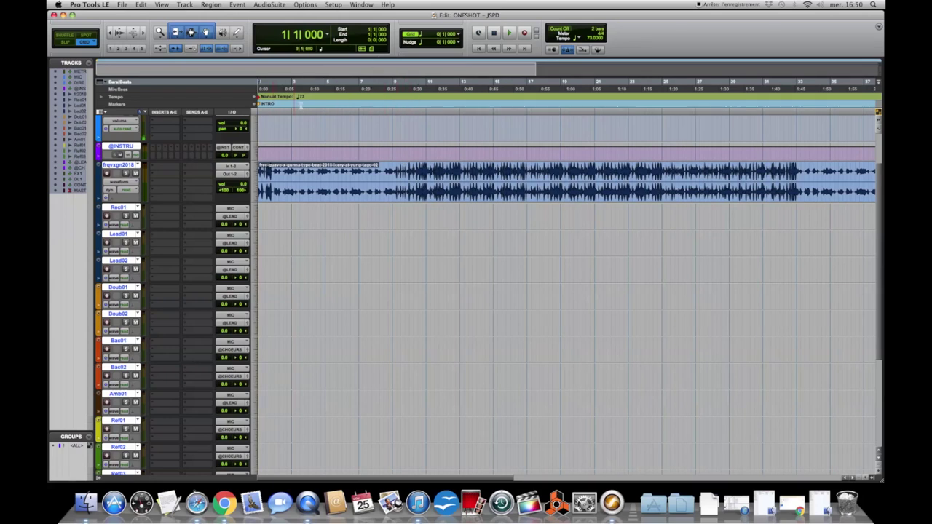
# Step: Listen to the beat up to the end of the intro and create a marker named REFRAIN at 9|1|000
pyautogui.press('space')
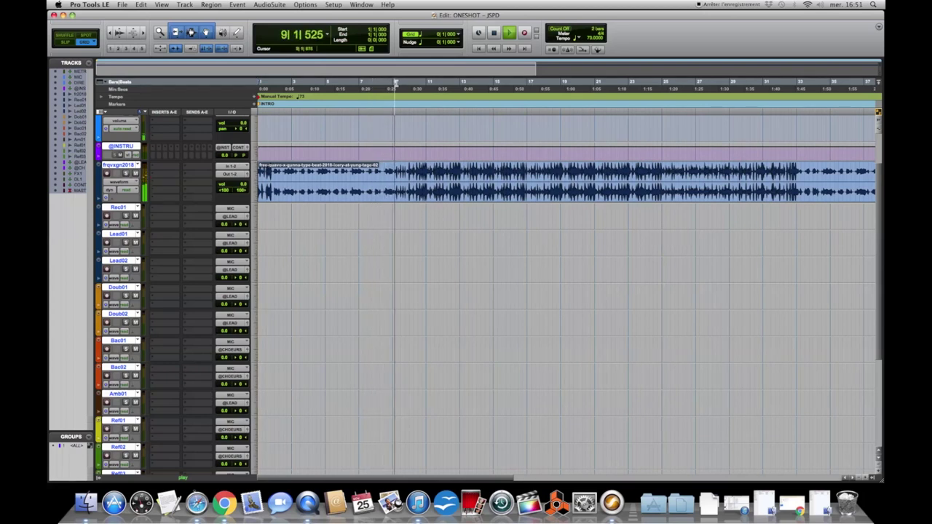
pyautogui.press('space')
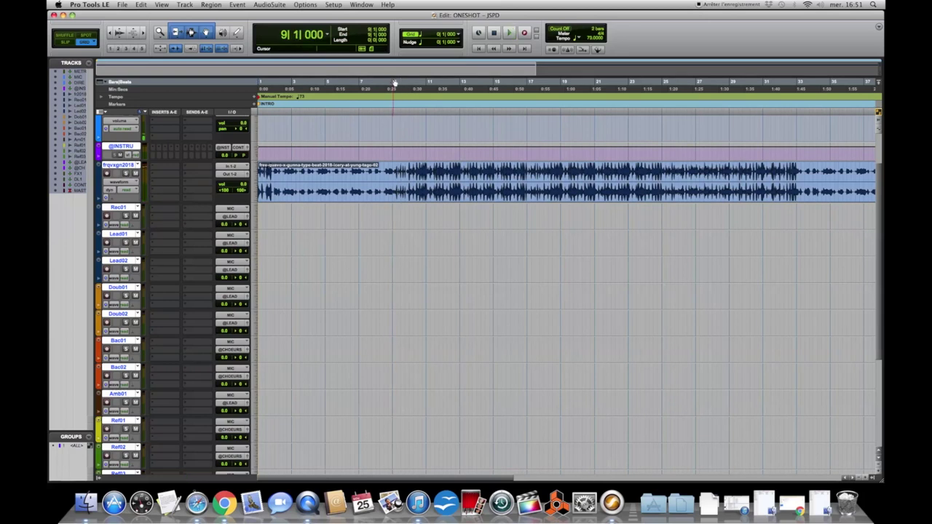
pyautogui.press('KP_Enter')
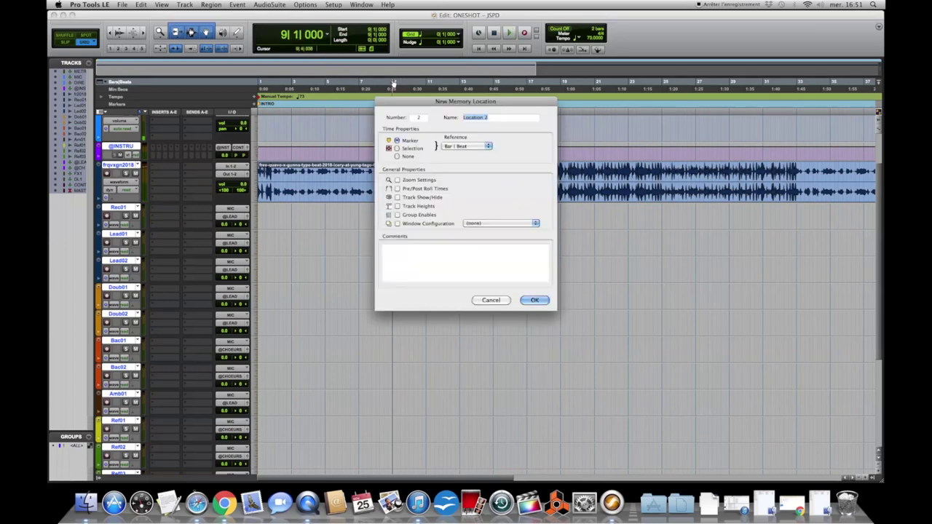
pyautogui.write('REFRAIN')
pyautogui.press('Return')
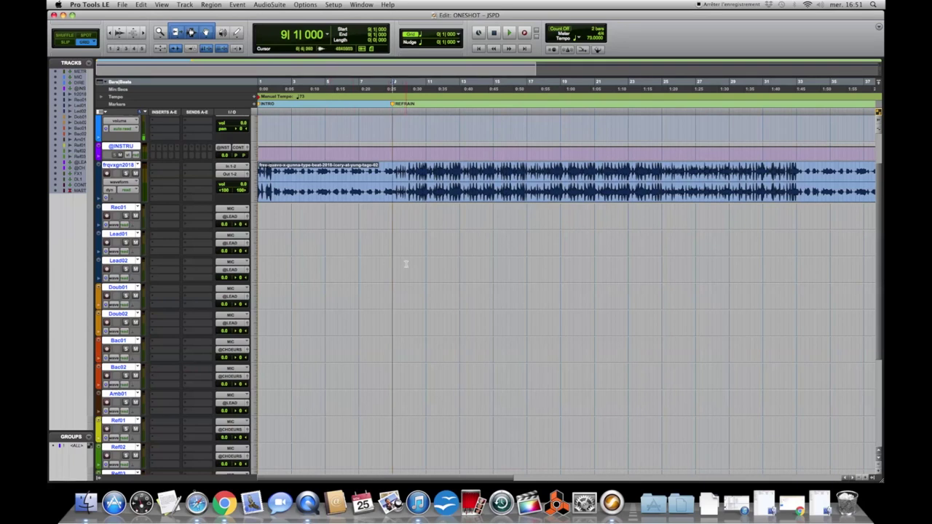
# Step: Play the beat through the first refrain and create a marker named COUPLET at 17|1|000
pyautogui.press('space')
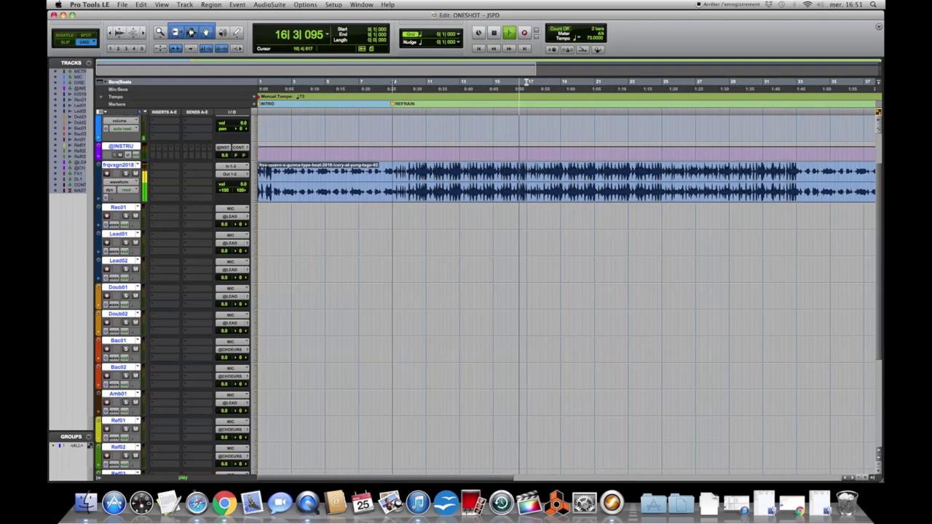
pyautogui.press('space')
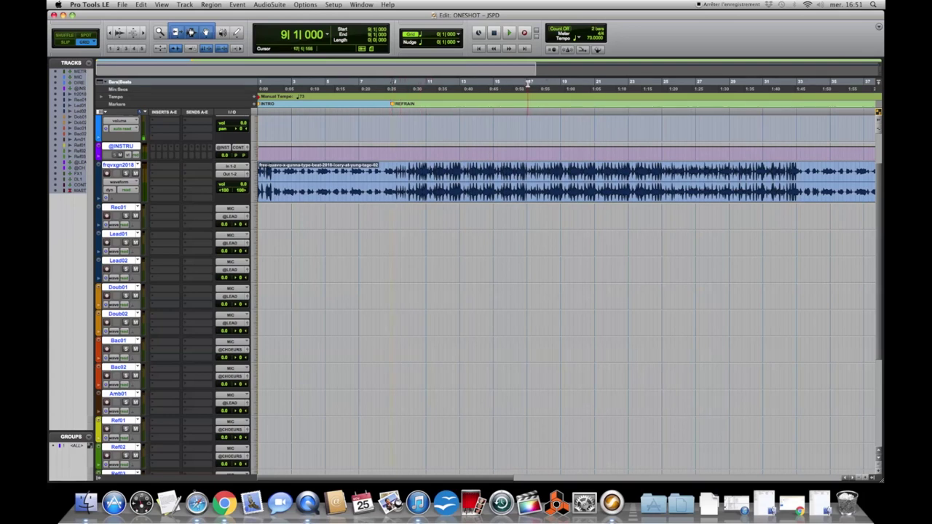
pyautogui.click(528, 81)
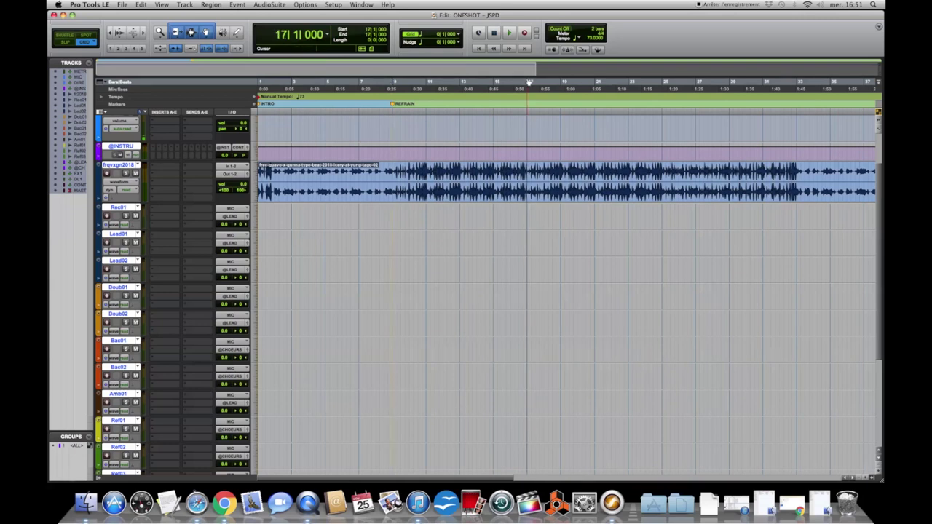
pyautogui.press('KP_Enter')
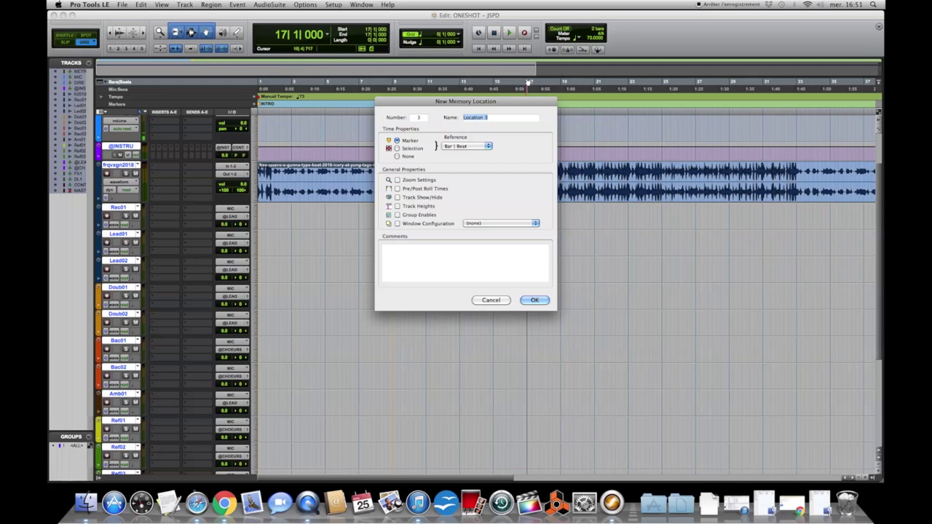
pyautogui.write('COUPLET')
pyautogui.press('Return')
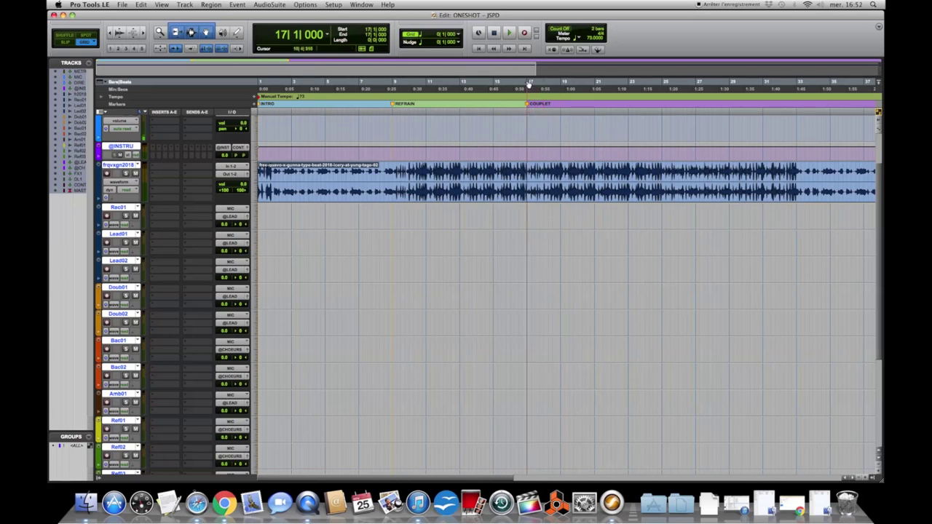
# Step: Mark out bars 1 to 5, and check the verse length by selecting from 17|1|000 to 25|1|000 and on to 33|1|000
pyautogui.moveTo(259, 85); pyautogui.dragTo(325, 89)
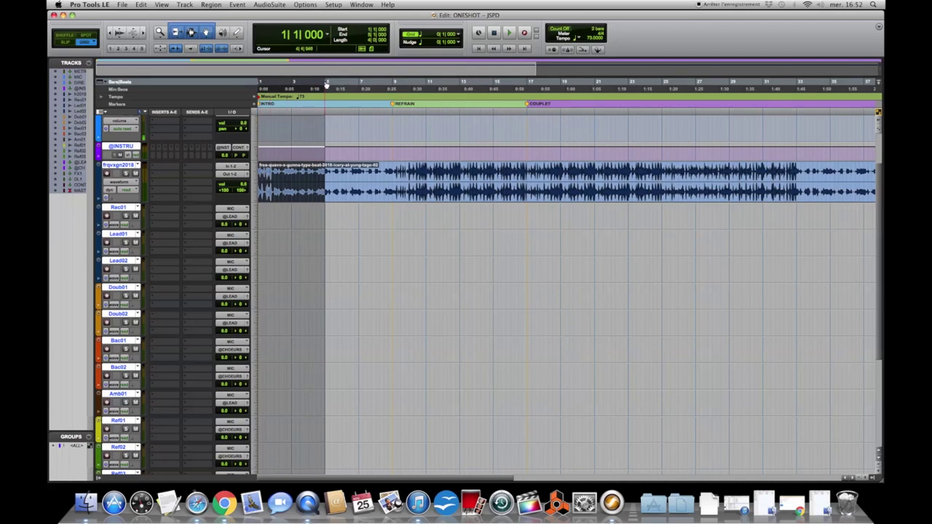
pyautogui.click(289, 86)
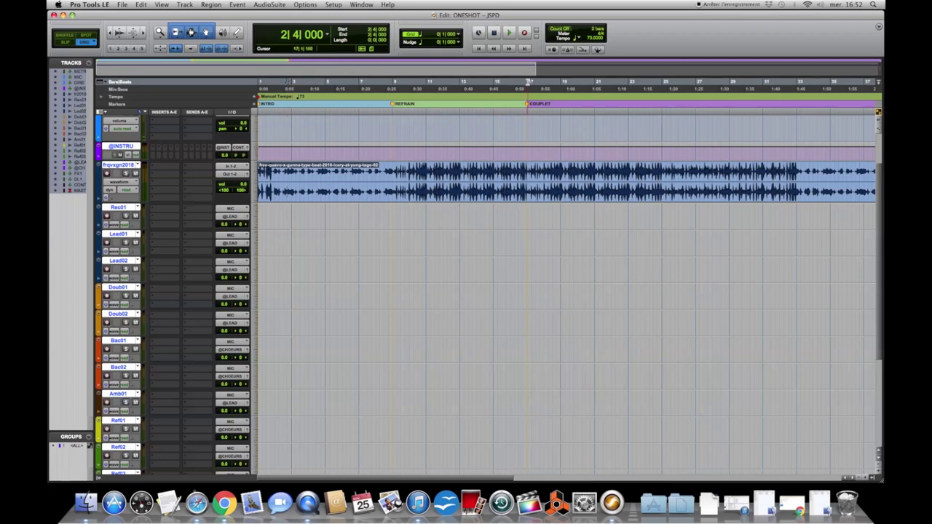
pyautogui.moveTo(528, 82); pyautogui.dragTo(662, 90)
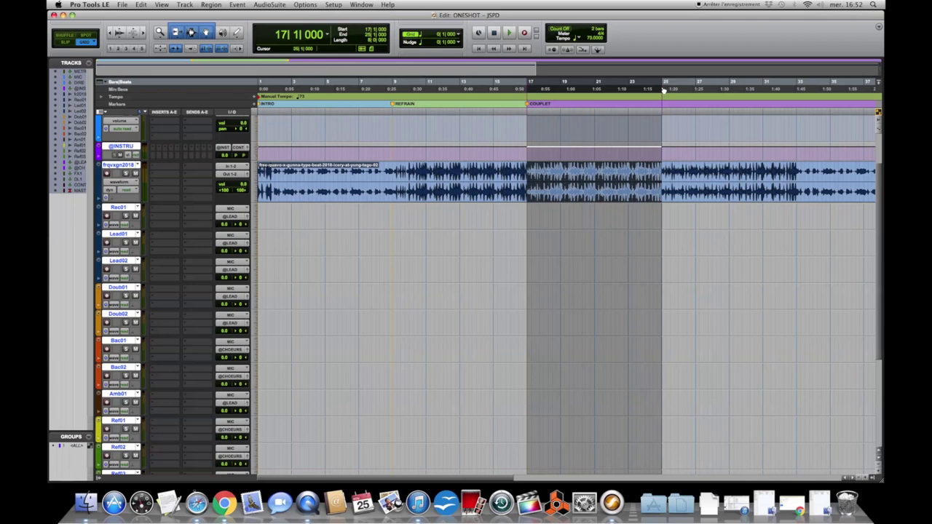
pyautogui.moveTo(663, 89)
pyautogui.mouseDown()
pyautogui.moveTo(695, 90)
pyautogui.moveTo(561, 91)
pyautogui.moveTo(779, 91)
pyautogui.moveTo(771, 95)
pyautogui.moveTo(797, 108)
pyautogui.mouseUp()
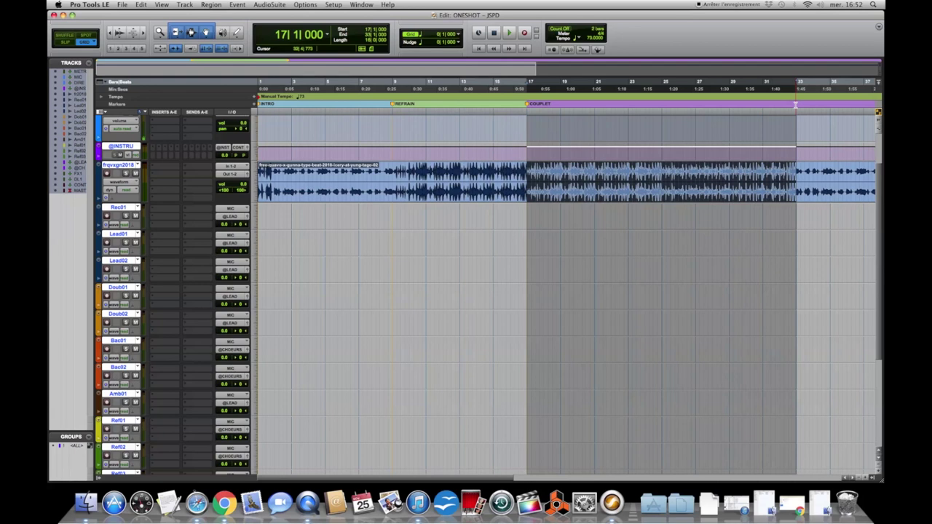
# Step: Place the edit cursor at 33|1|000 and create a second marker named REFRAIN there
pyautogui.click(795, 106)
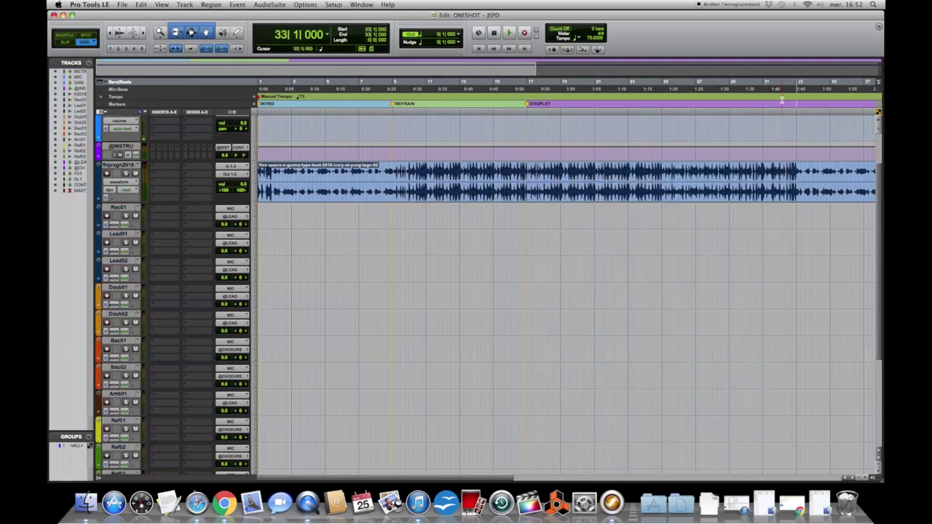
pyautogui.click(520, 85)
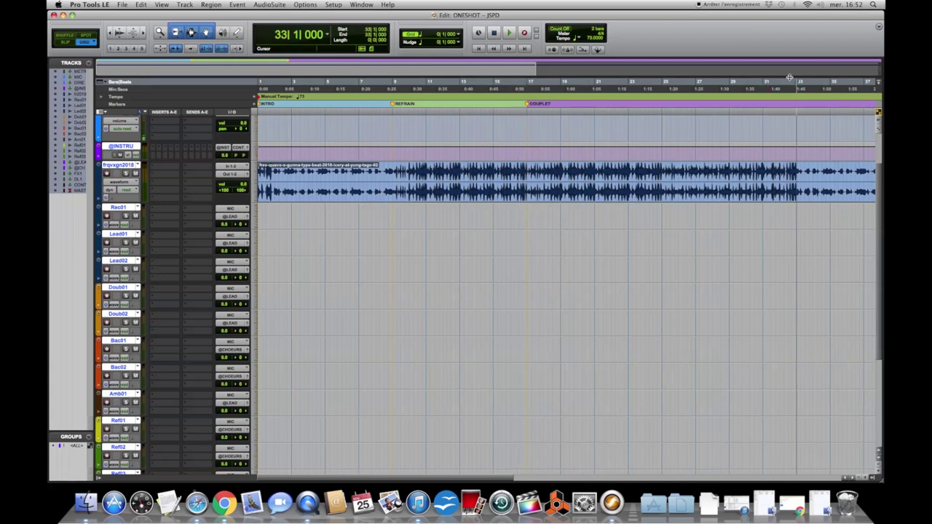
pyautogui.press('KP_Enter')
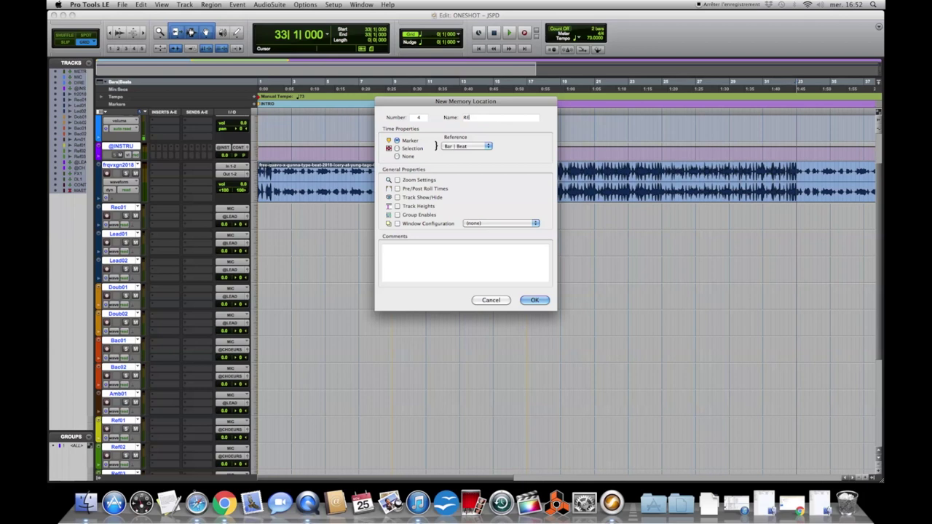
pyautogui.press('Return')
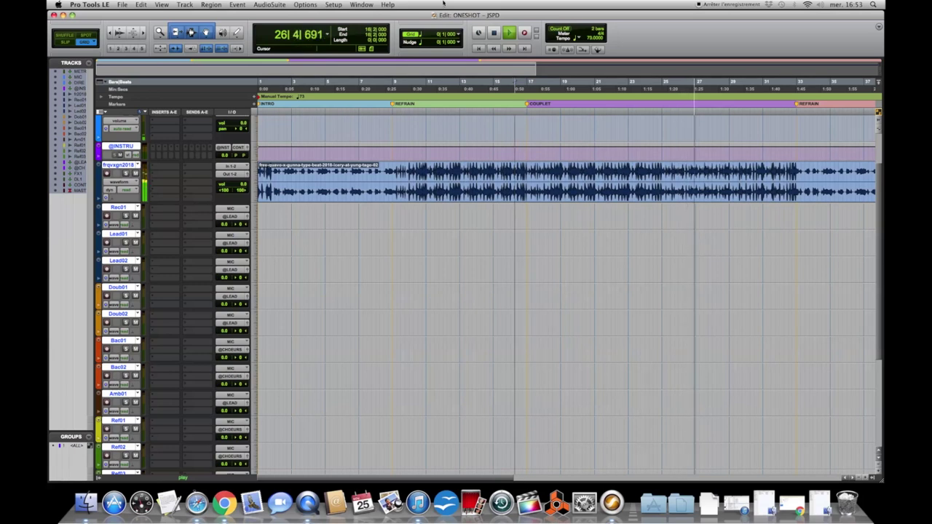
# Step: Follow the playing beat through the second refrain and create a marker named COUPLET at 41|1|000
pyautogui.moveTo(462, 478); pyautogui.dragTo(486, 475)
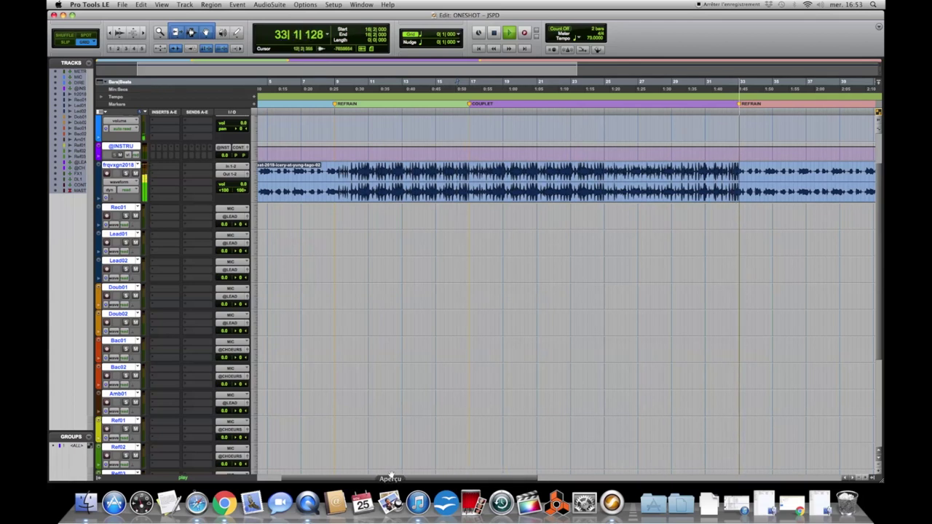
pyautogui.moveTo(401, 479)
pyautogui.mouseDown()
pyautogui.moveTo(427, 480)
pyautogui.moveTo(404, 481)
pyautogui.mouseUp()
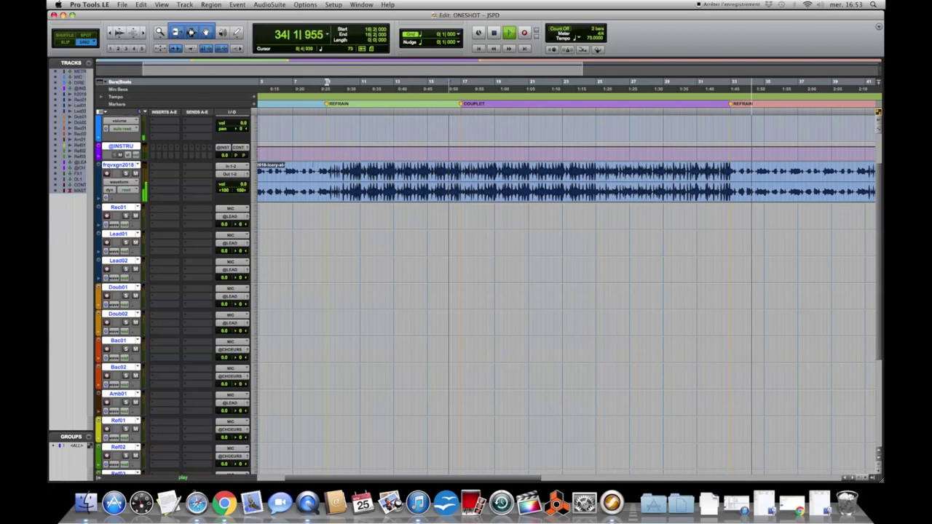
pyautogui.moveTo(429, 479); pyautogui.dragTo(514, 471)
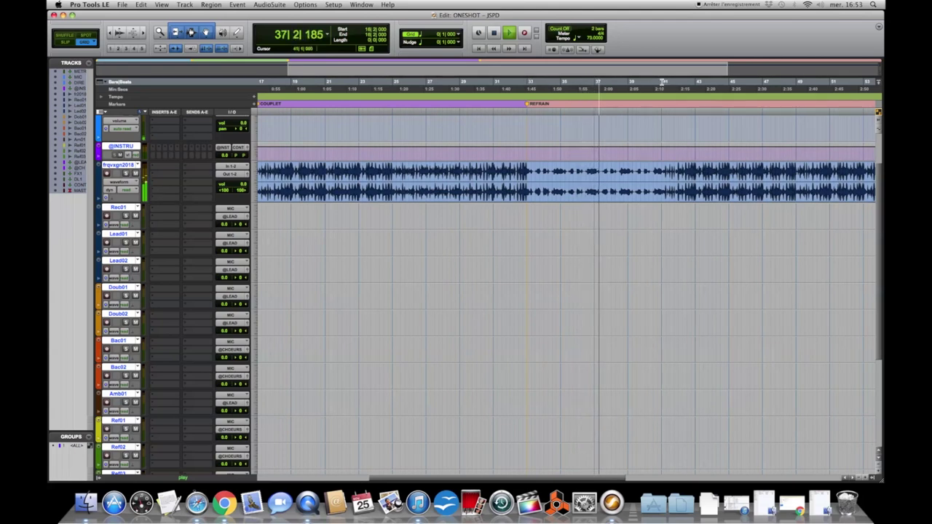
pyautogui.click(662, 82)
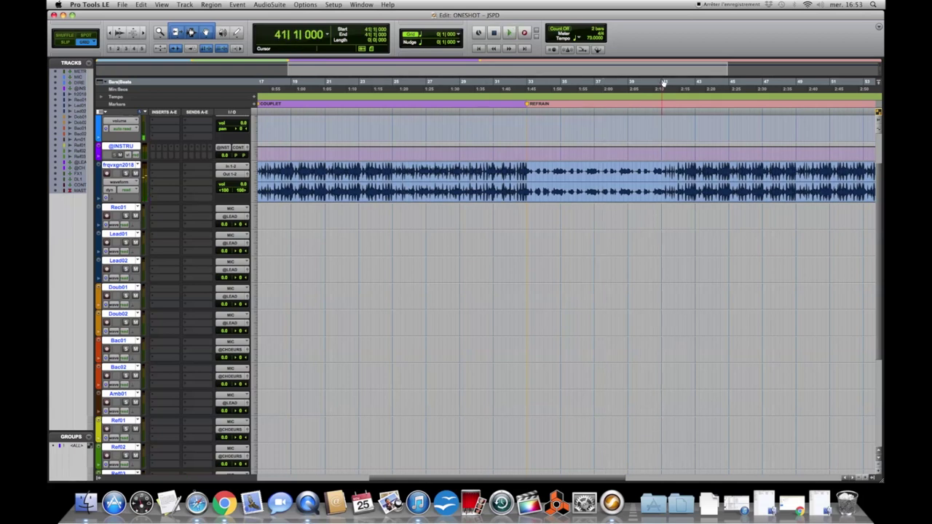
pyautogui.press('KP_Enter')
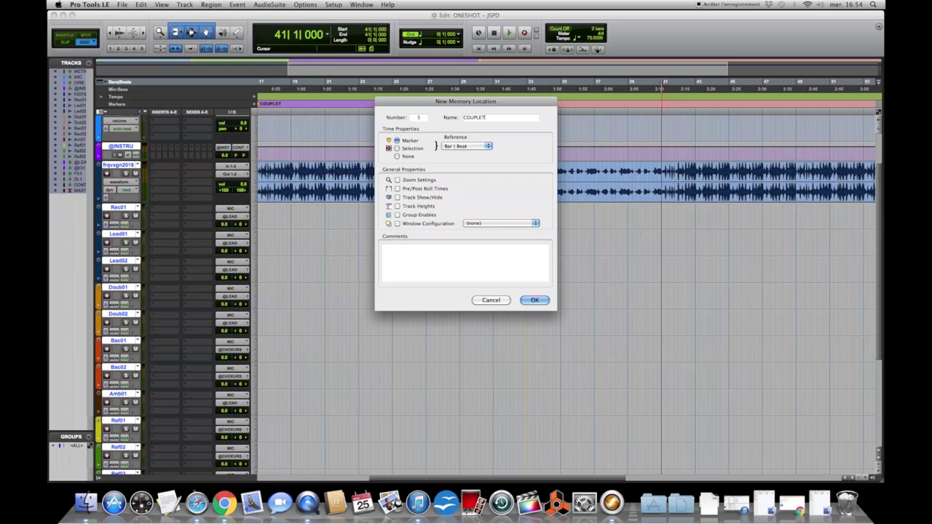
pyautogui.press('Return')
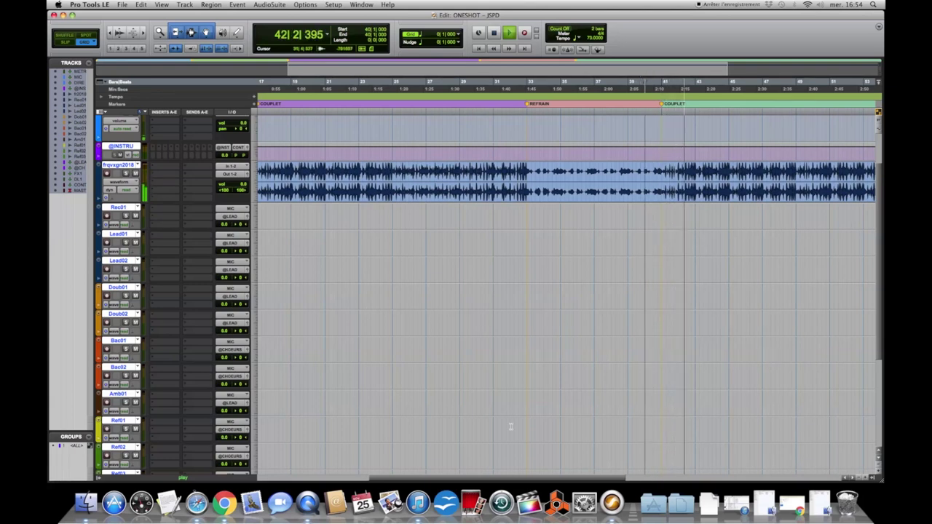
# Step: Review the rest of the beat and rename the marker at 41|1|000 as INSTRU QUI TOURNE
pyautogui.moveTo(494, 481); pyautogui.dragTo(614, 474)
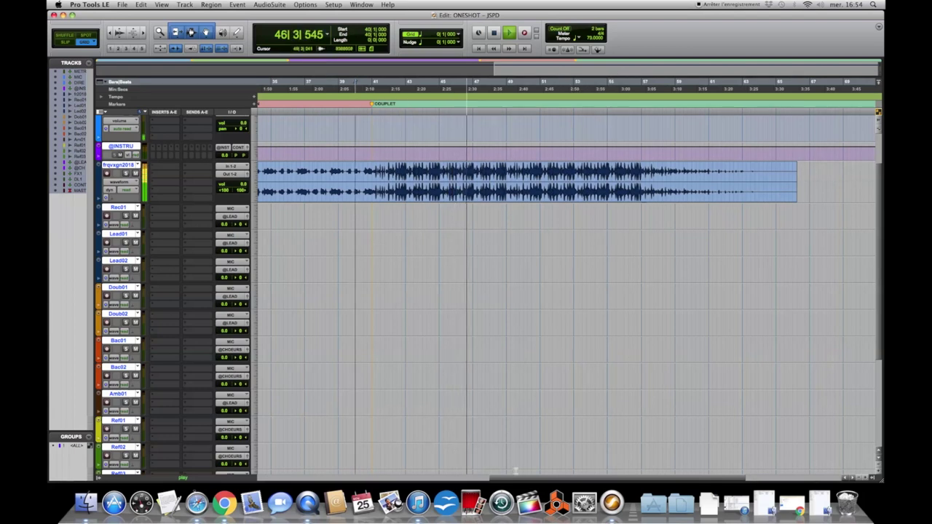
pyautogui.moveTo(513, 480); pyautogui.dragTo(249, 473)
pyautogui.moveTo(418, 478); pyautogui.dragTo(676, 471)
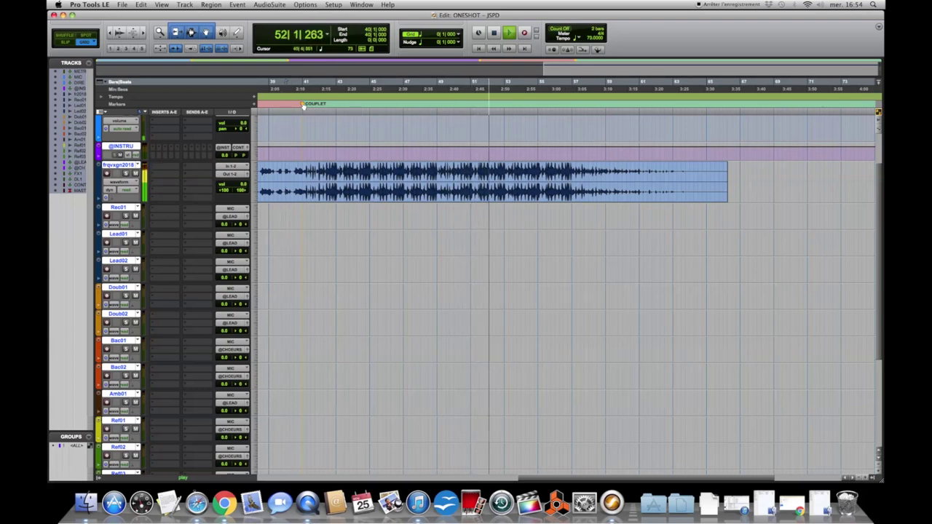
pyautogui.moveTo(553, 479); pyautogui.dragTo(501, 479)
pyautogui.click(409, 104)
pyautogui.click(409, 105)
pyautogui.doubleClick(409, 105)
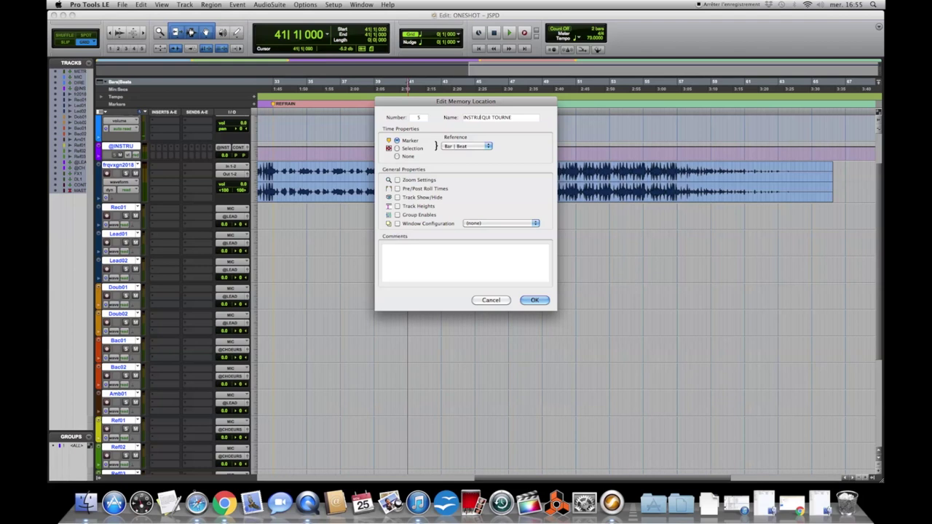
pyautogui.press('Return')
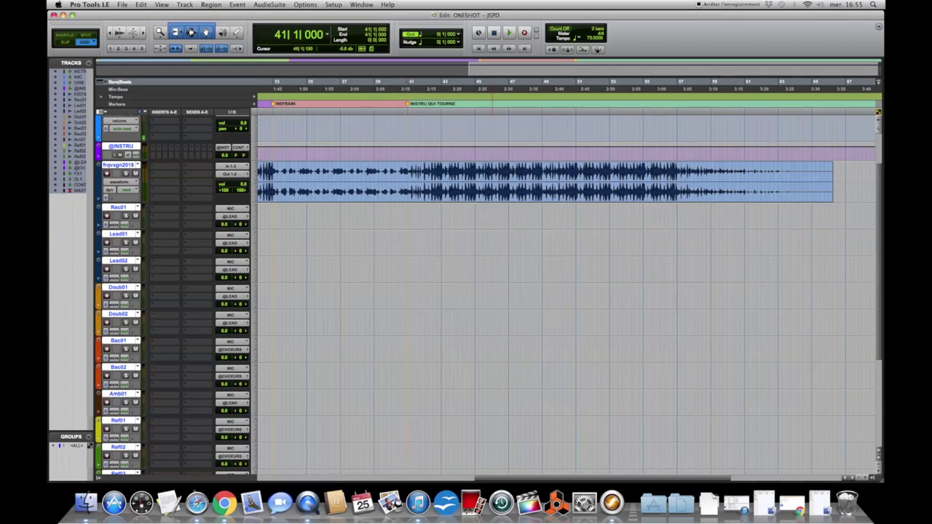
# Step: Create a marker named OUTRO at 57|1|000, where the beat starts to fade
pyautogui.click(677, 84)
pyautogui.press('Return')
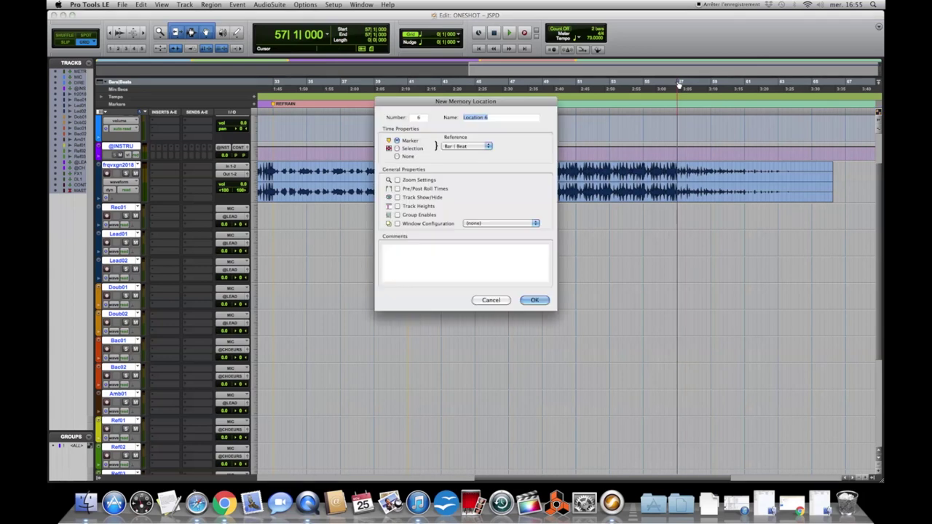
pyautogui.write('OUTRO')
pyautogui.press('Return')
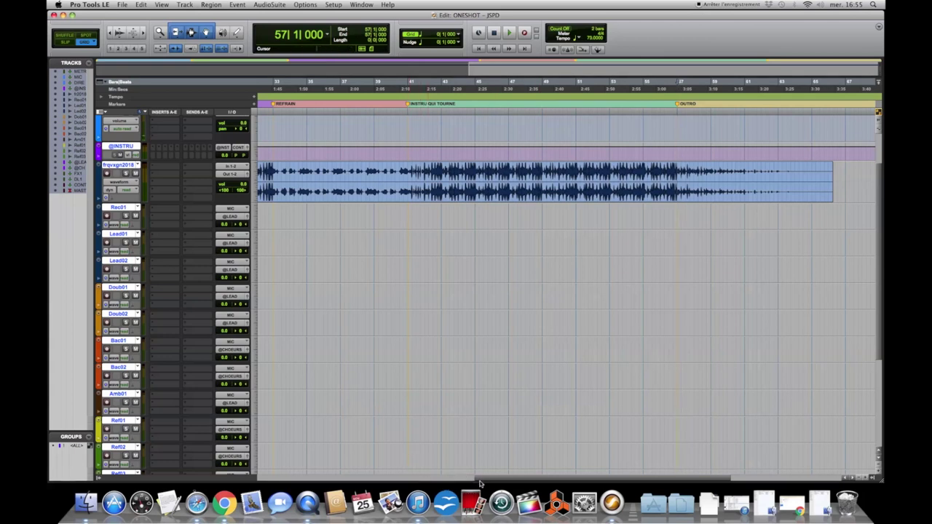
# Step: Mark out the intro from 1|1|000 to 9|1|000 across the tracks, and select the whole beat region
pyautogui.moveTo(480, 481); pyautogui.dragTo(223, 474)
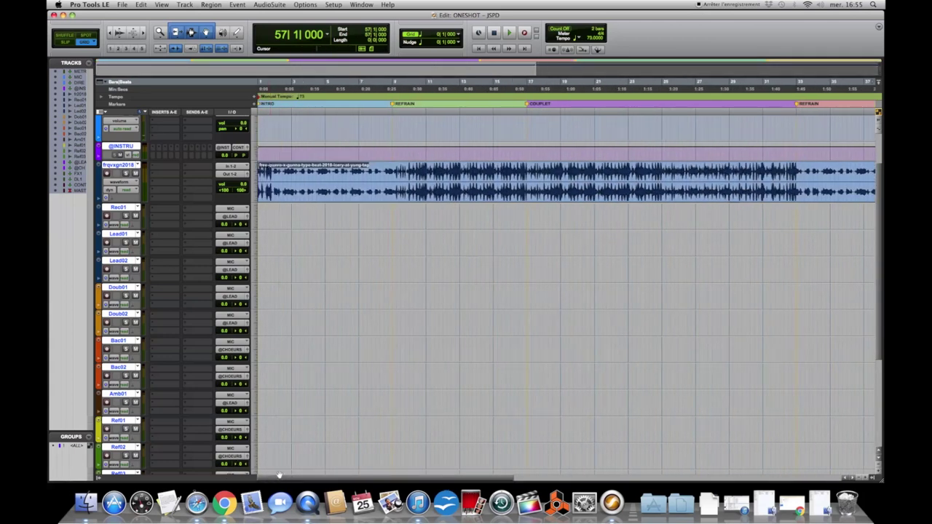
pyautogui.moveTo(257, 82); pyautogui.dragTo(392, 91)
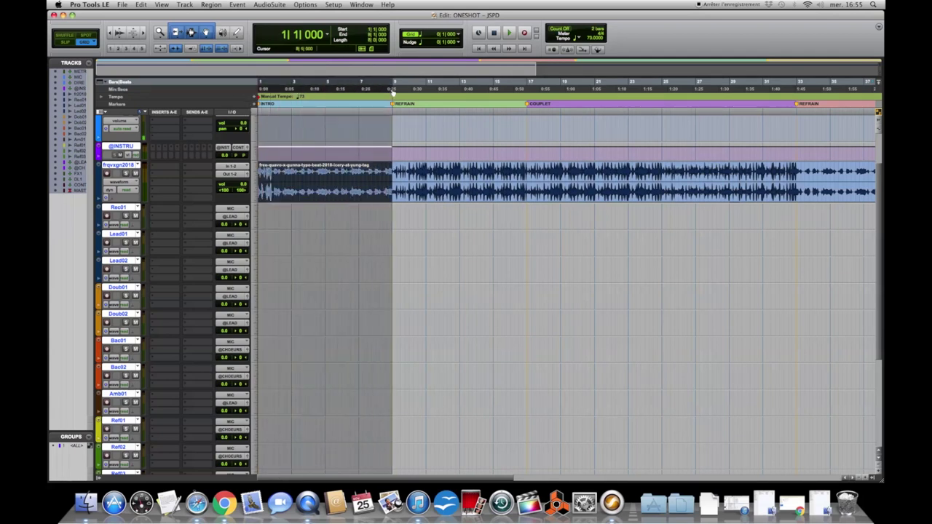
pyautogui.click(324, 362)
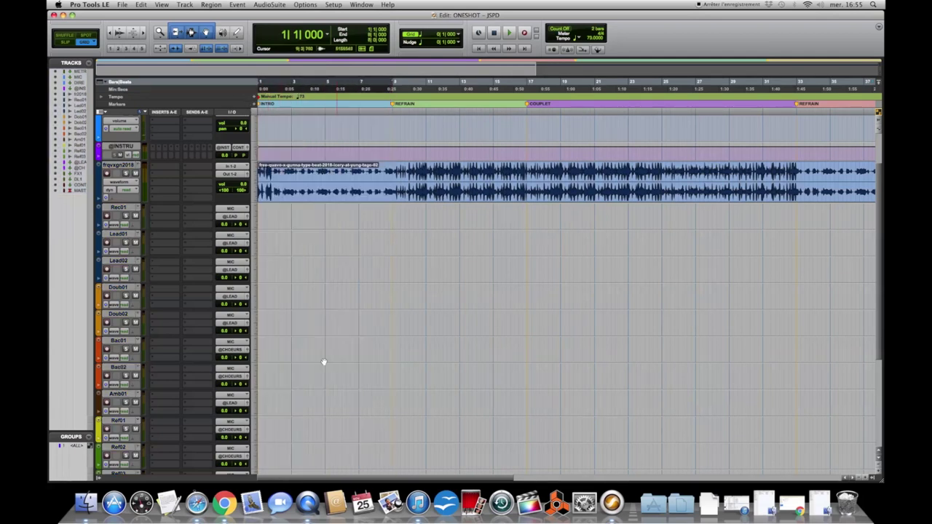
pyautogui.click(259, 179)
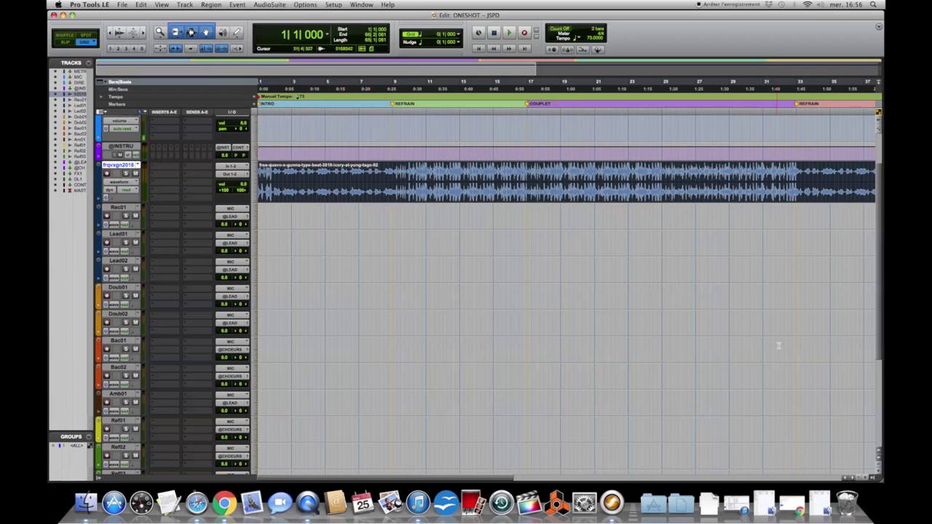
# Step: Trim the end of the beat region back to 64|1|000, just after the OUTRO fades out
pyautogui.moveTo(446, 479)
pyautogui.mouseDown()
pyautogui.moveTo(703, 486)
pyautogui.moveTo(407, 484)
pyautogui.mouseUp()
pyautogui.scroll(-3, 846, 224)
pyautogui.scroll(4, 847, 224)
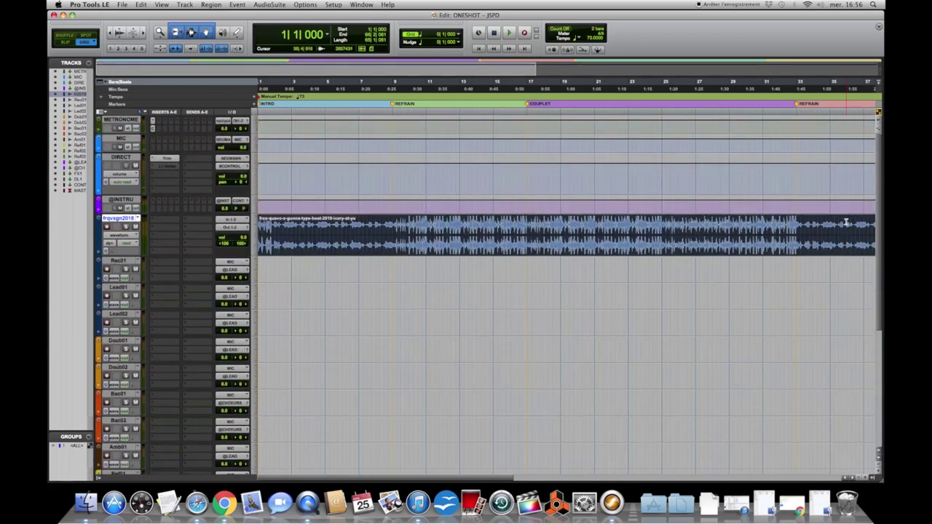
pyautogui.scroll(-3, 847, 222)
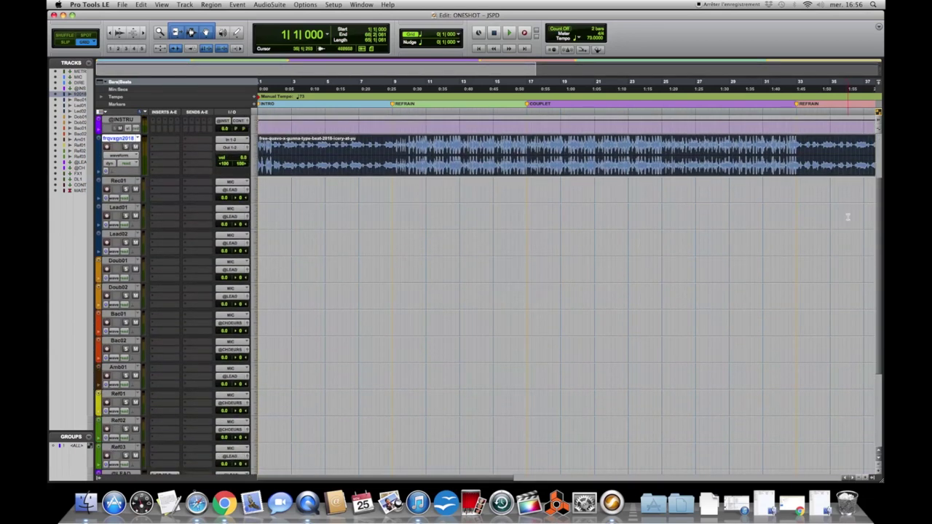
pyautogui.click(859, 479)
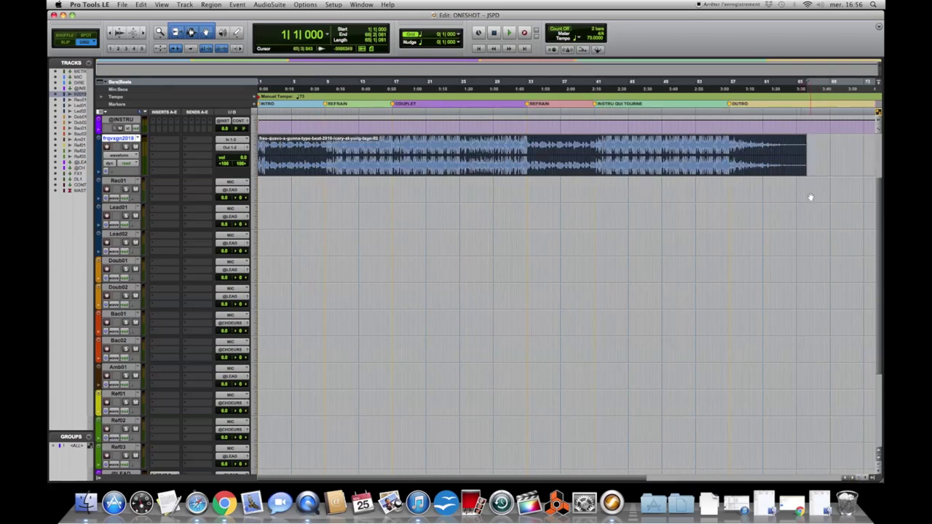
pyautogui.moveTo(800, 149); pyautogui.dragTo(787, 150)
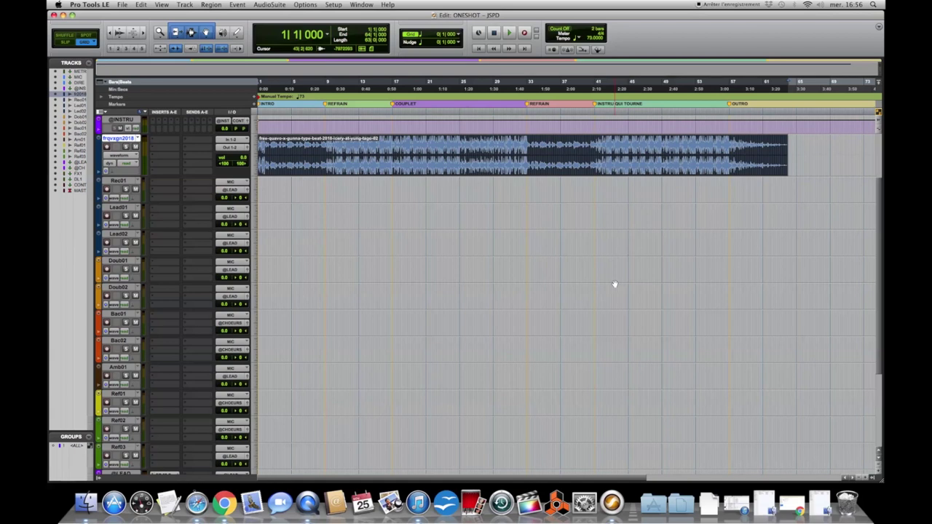
# Step: Reselect the whole beat region and extend its trimmed end slightly beyond 64|1|000
pyautogui.click(461, 266)
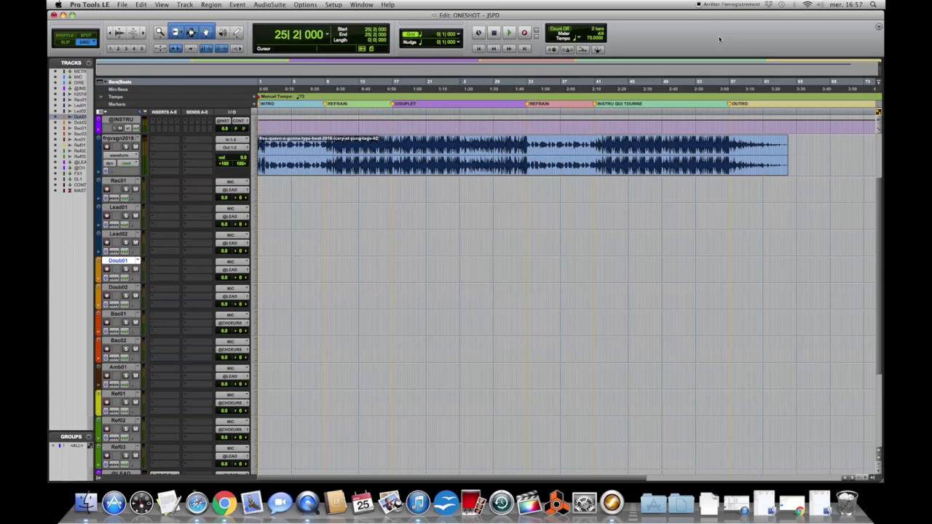
pyautogui.click(785, 149)
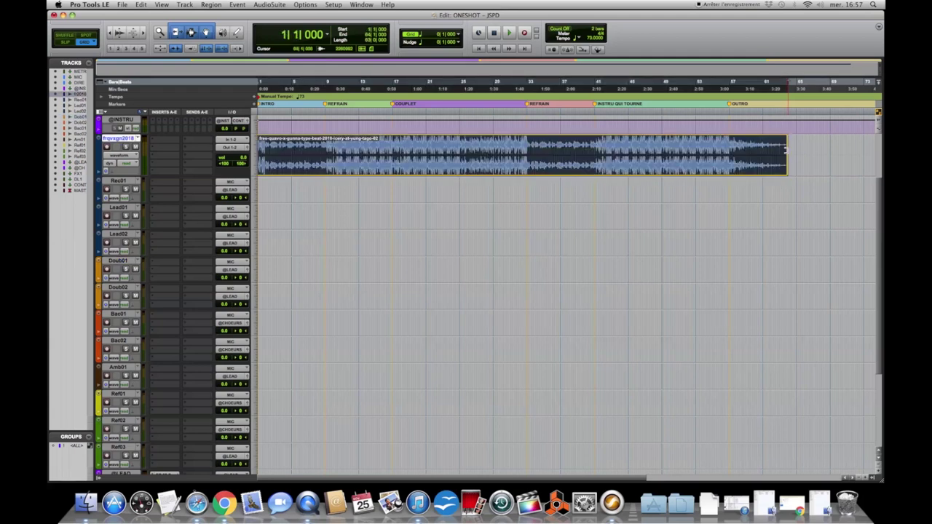
pyautogui.moveTo(785, 149); pyautogui.dragTo(788, 151)
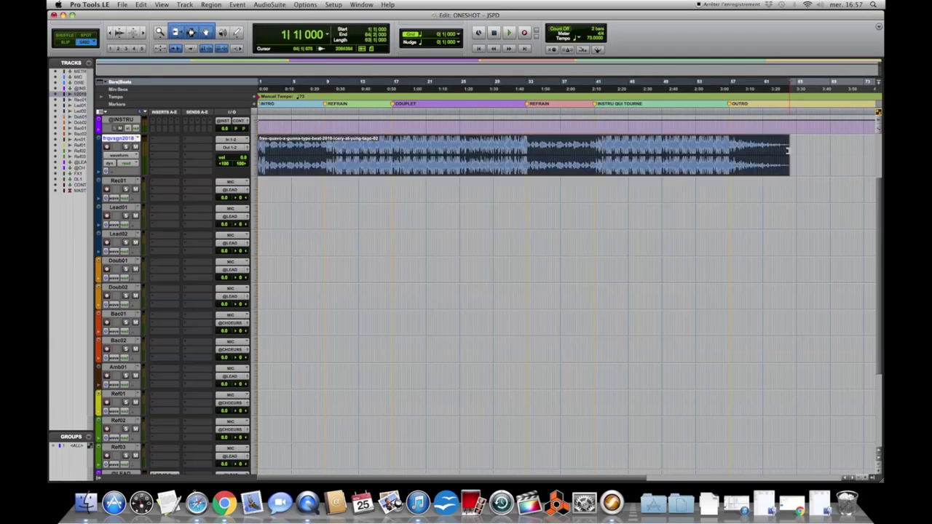